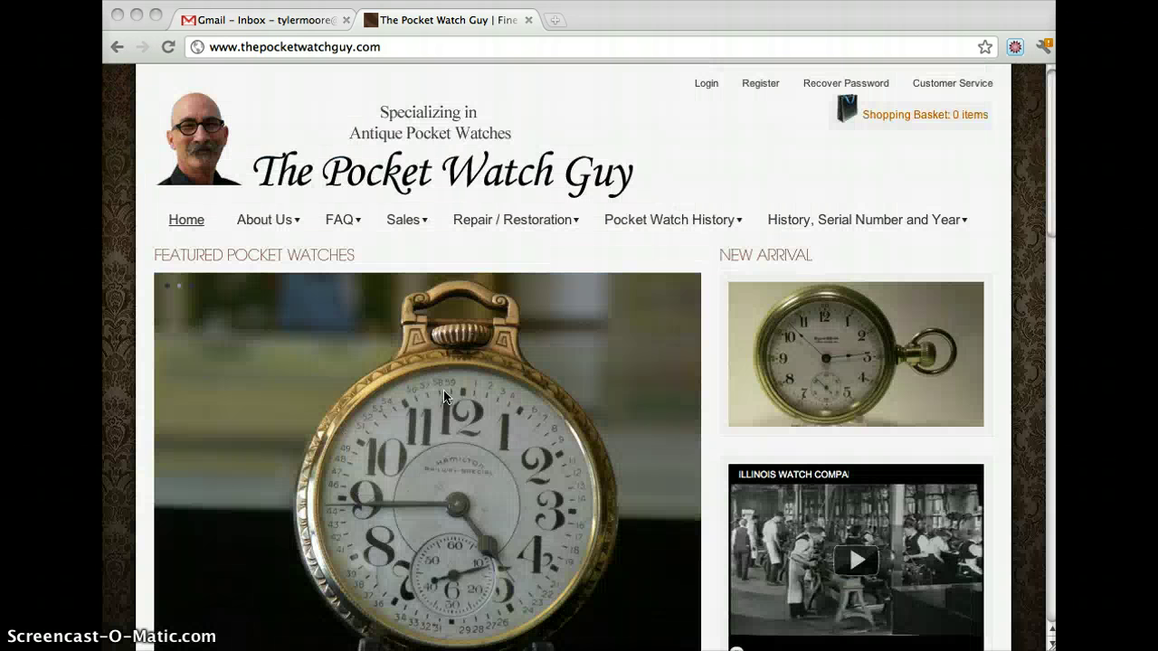
Step: Load the site's /wp-admin address
{"action": "left_click", "coordinate": [458, 48]}
{"action": "left_click", "coordinate": [459, 48]}
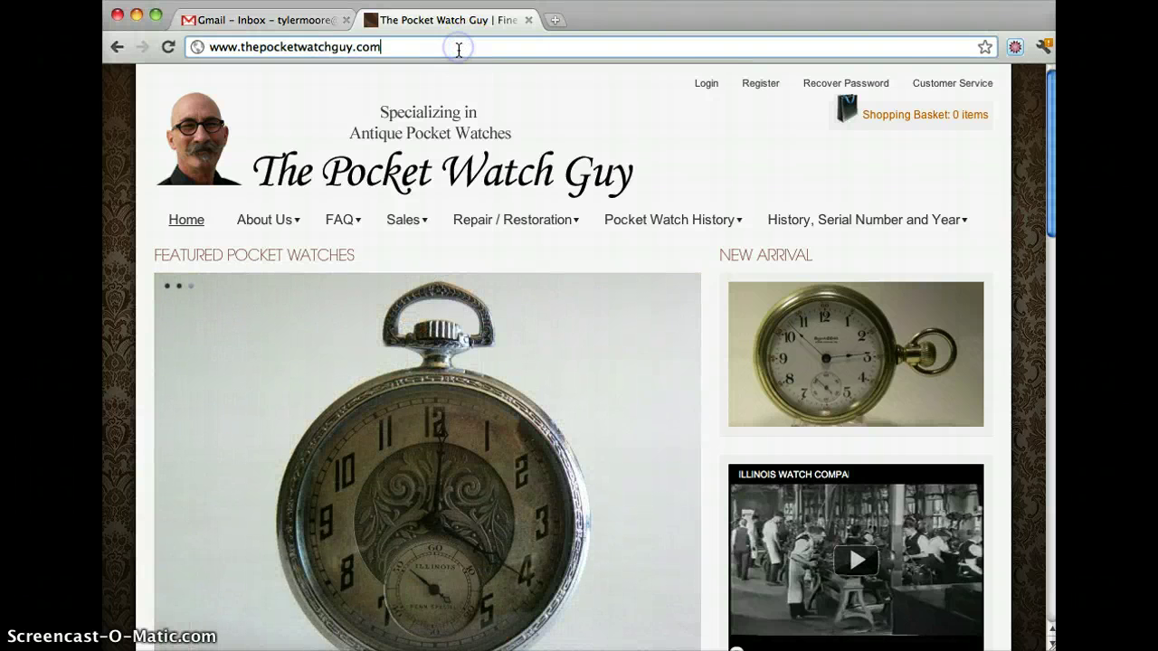
{"action": "type", "text": "/wp-admin"}
{"action": "key", "text": "Return"}
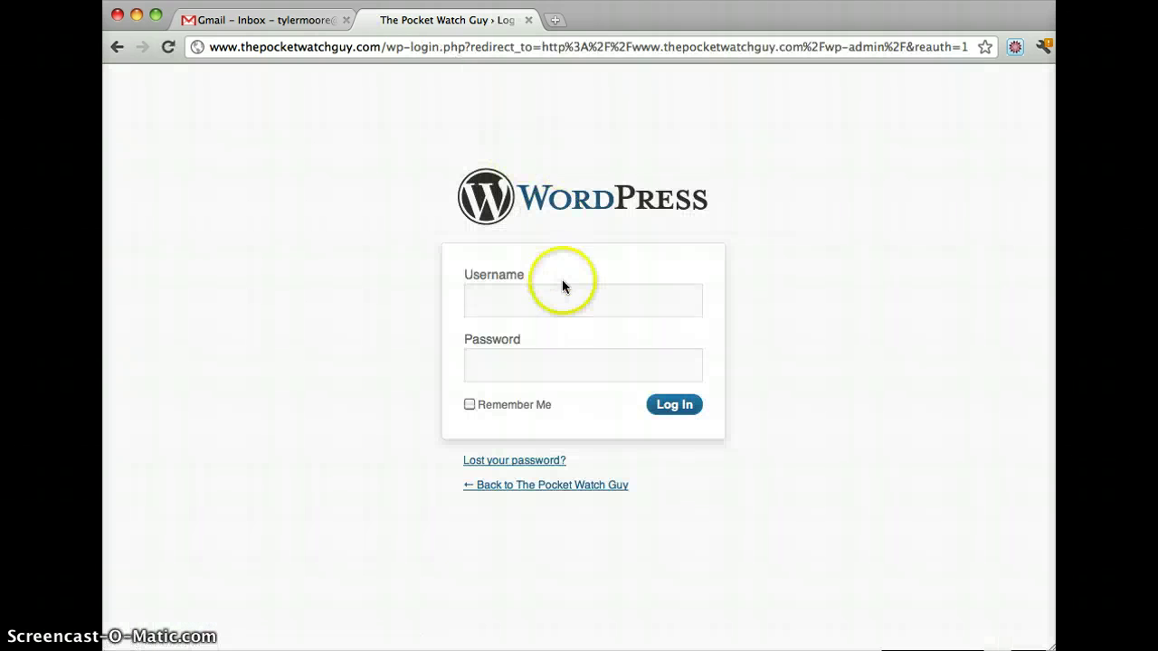
Step: Log in with the admin username and password
{"action": "left_click", "coordinate": [562, 286]}
{"action": "type", "text": "admin"}
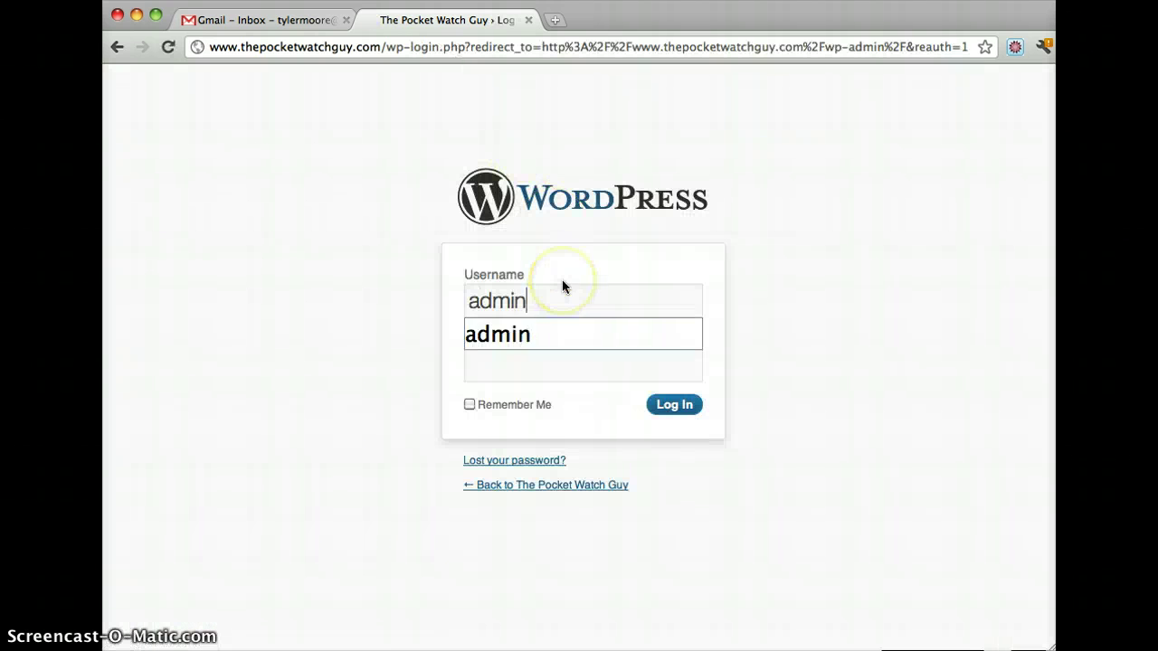
{"action": "key", "text": "Tab"}
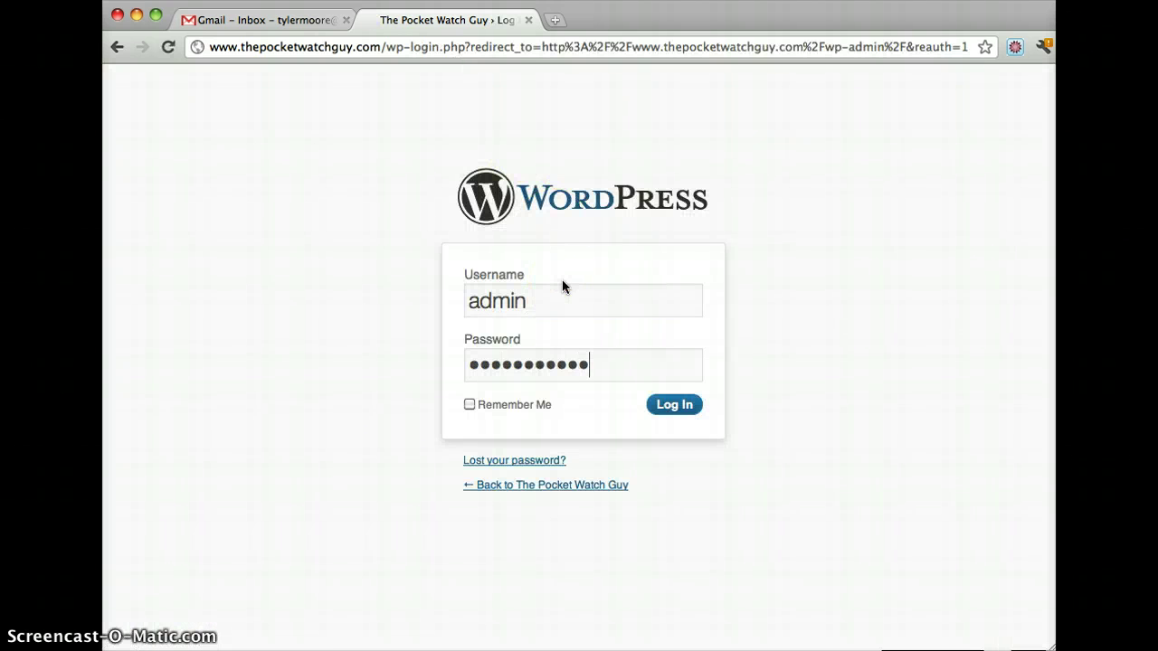
{"action": "key", "text": "Return"}
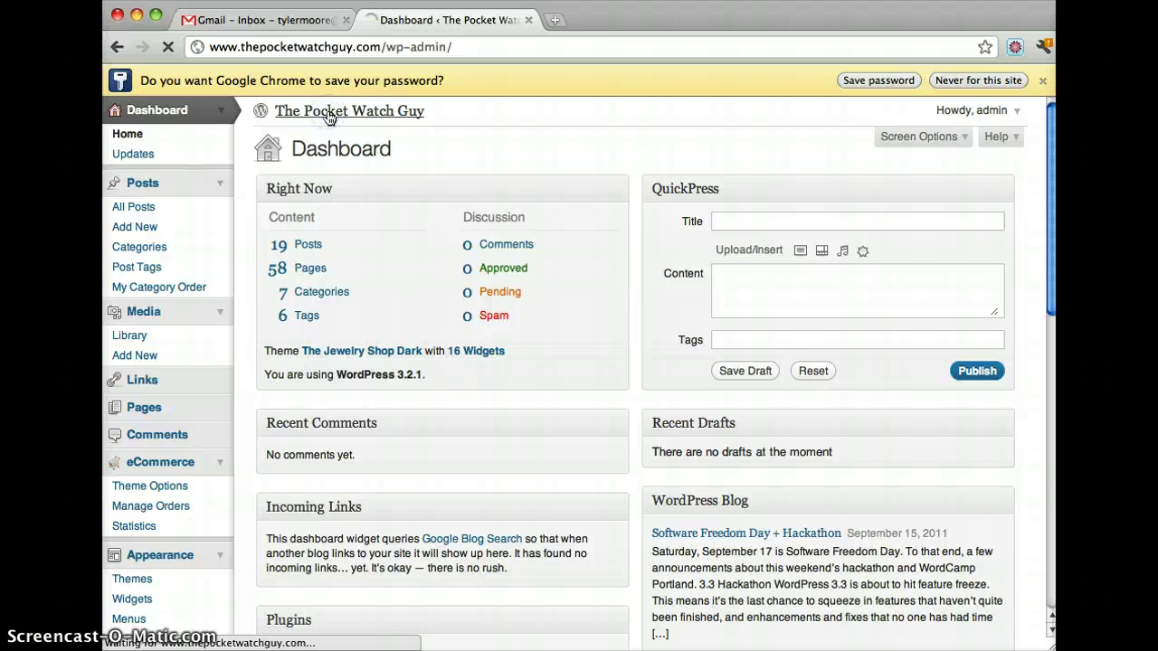
Step: Open the Hamilton White Gold Filled circa 1932 product page from Antique, then edit its post
{"action": "scroll", "coordinate": [329, 119], "scroll_direction": "down", "scroll_amount": 10}
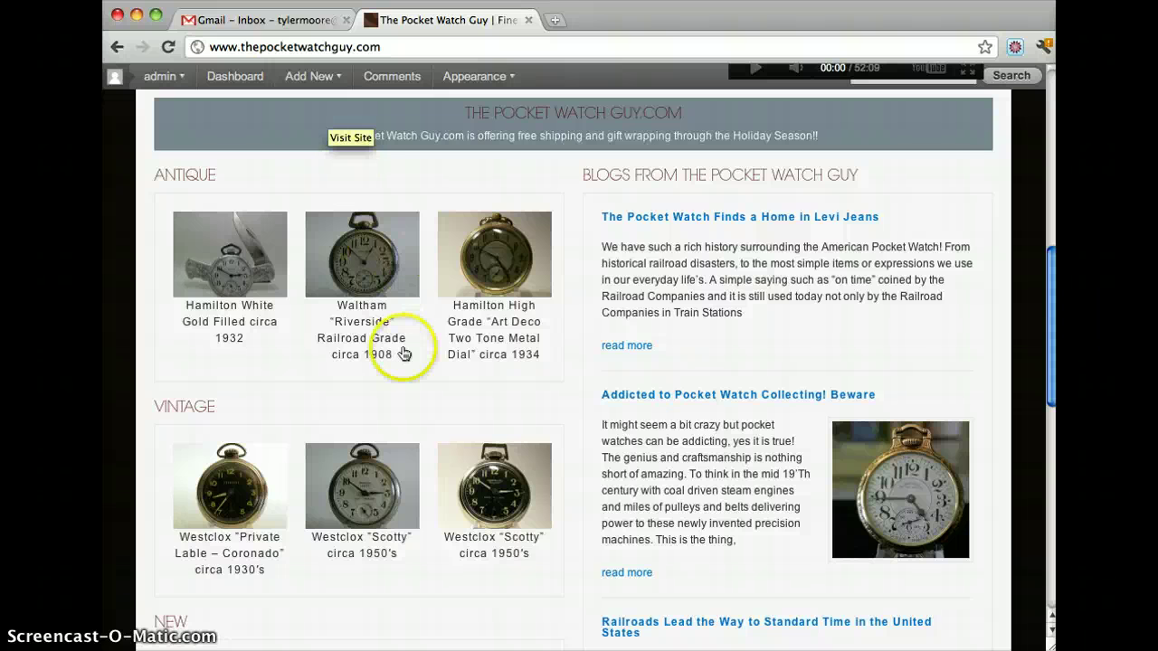
{"action": "left_click", "coordinate": [224, 321]}
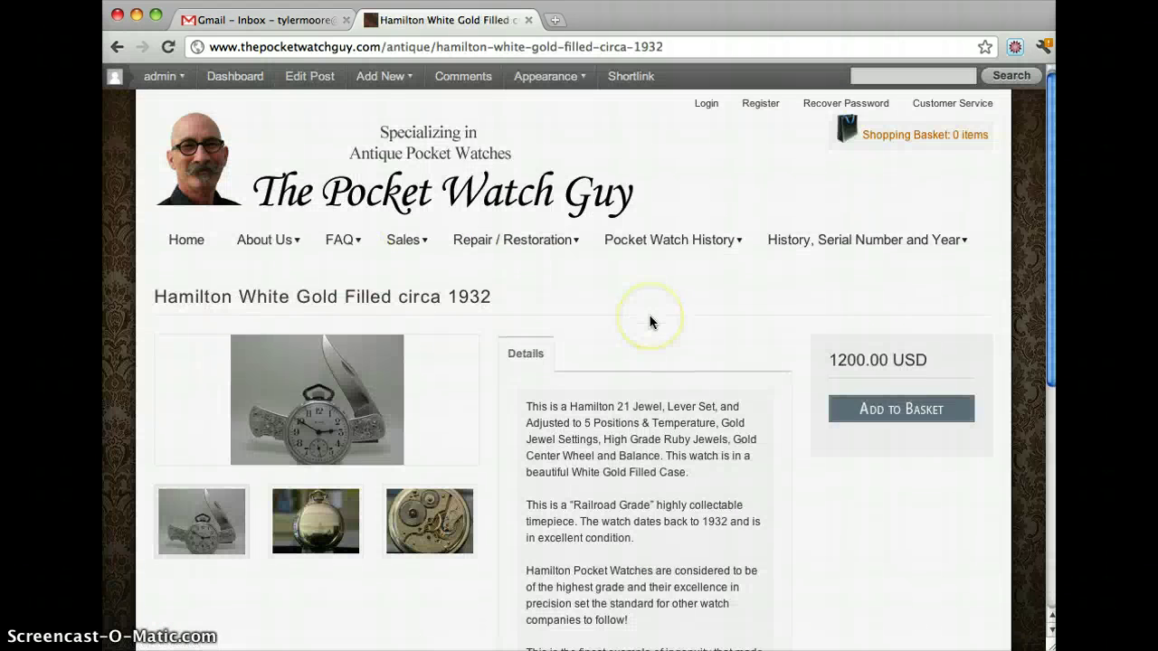
{"action": "scroll", "coordinate": [649, 321], "scroll_direction": "down", "scroll_amount": 3}
{"action": "scroll", "coordinate": [648, 321], "scroll_direction": "up", "scroll_amount": 3}
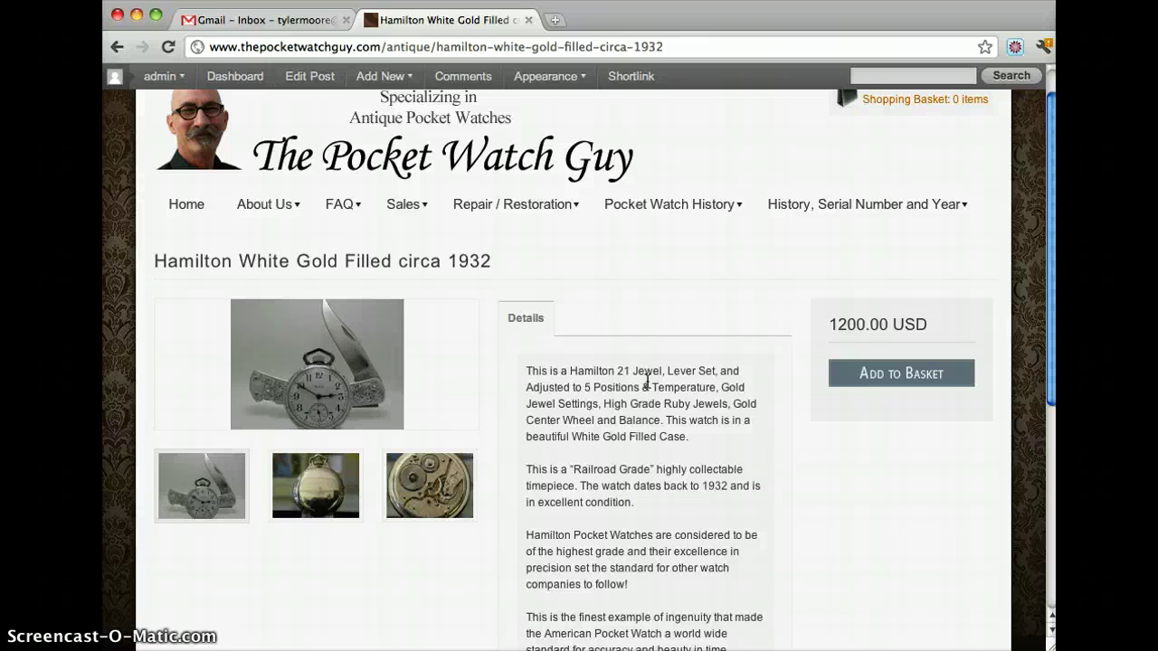
{"action": "scroll", "coordinate": [586, 391], "scroll_direction": "up", "scroll_amount": 1}
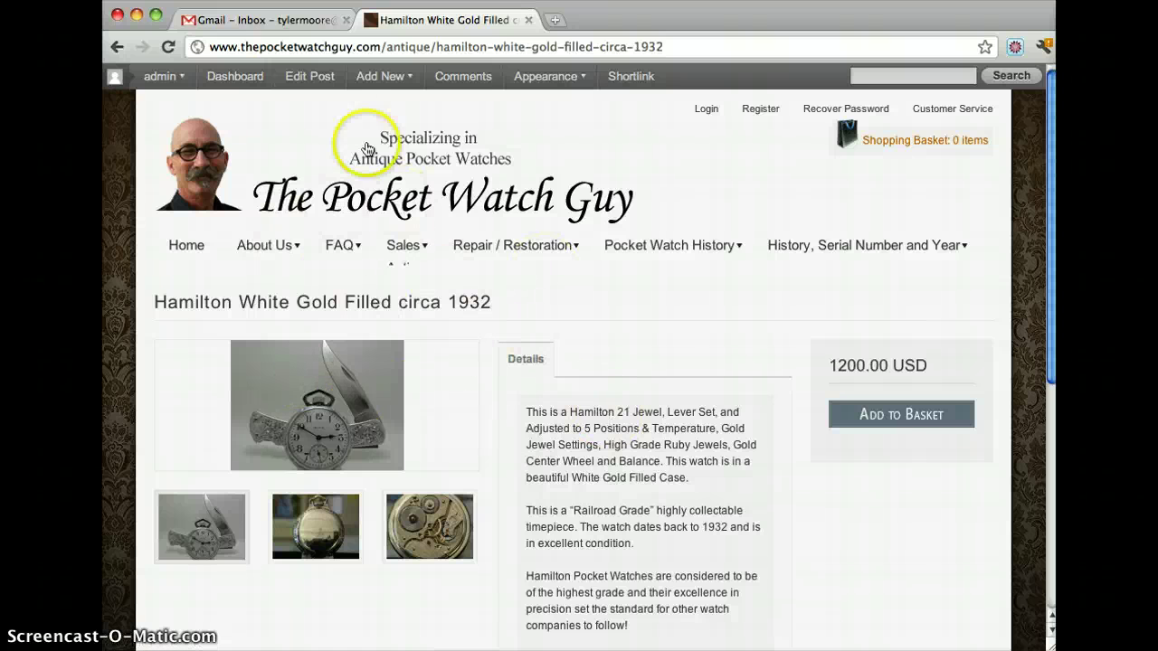
{"action": "left_click", "coordinate": [310, 79]}
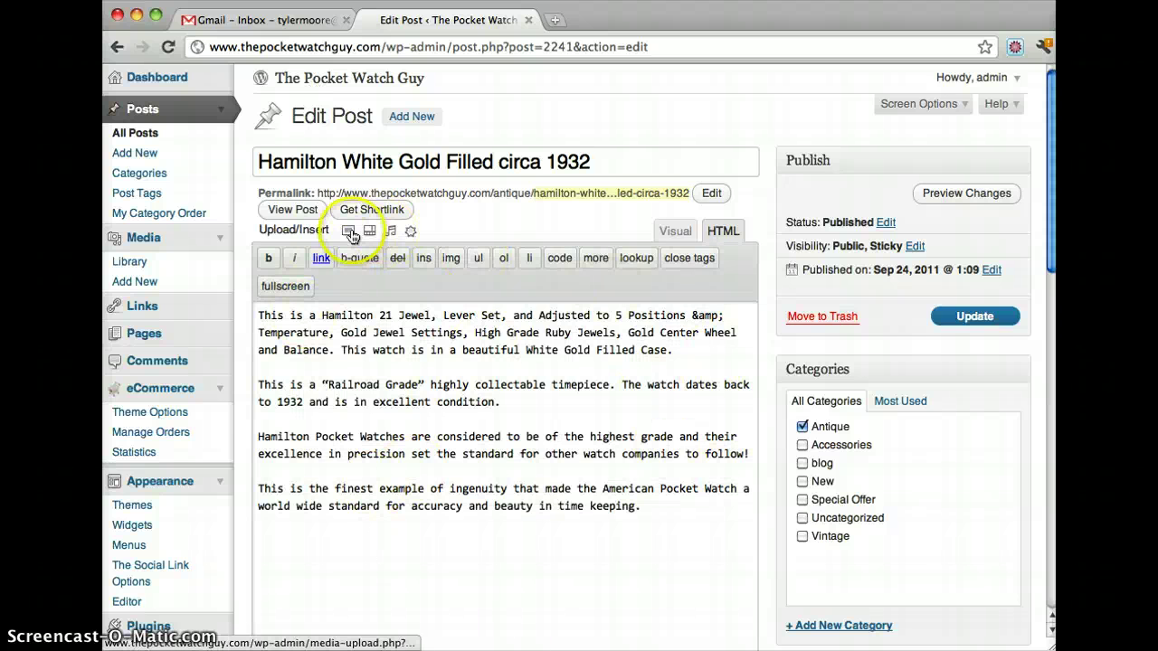
Step: Bring up the Add an Image dialog in the Hamilton post editor
{"action": "left_click", "coordinate": [262, 231]}
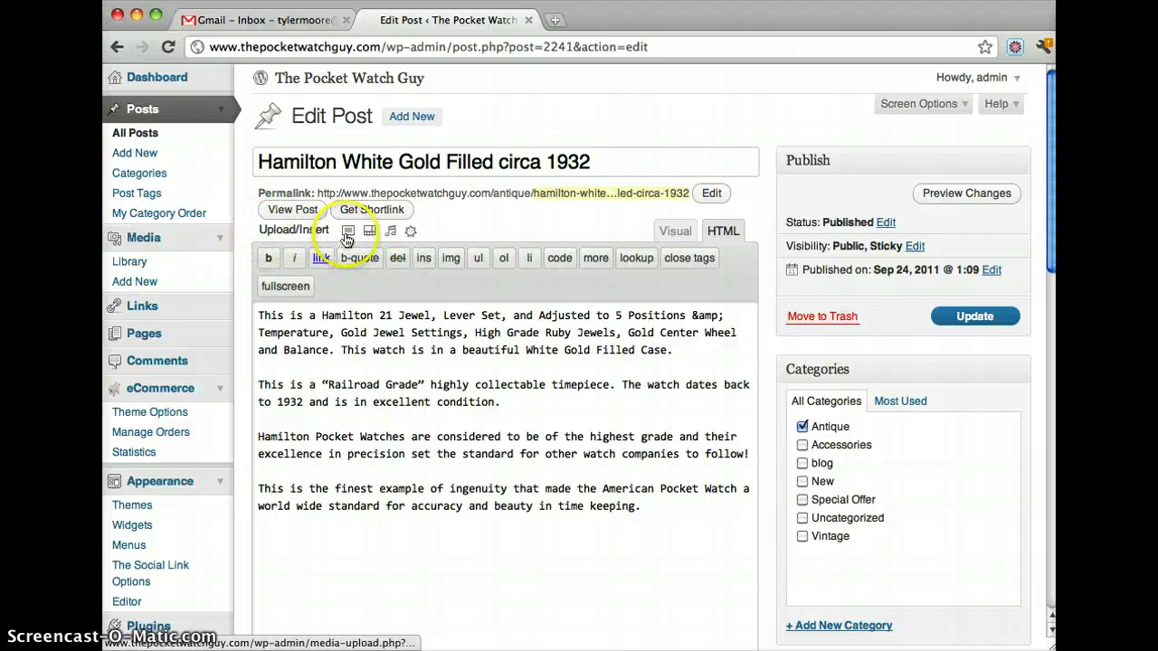
{"action": "left_click", "coordinate": [347, 232]}
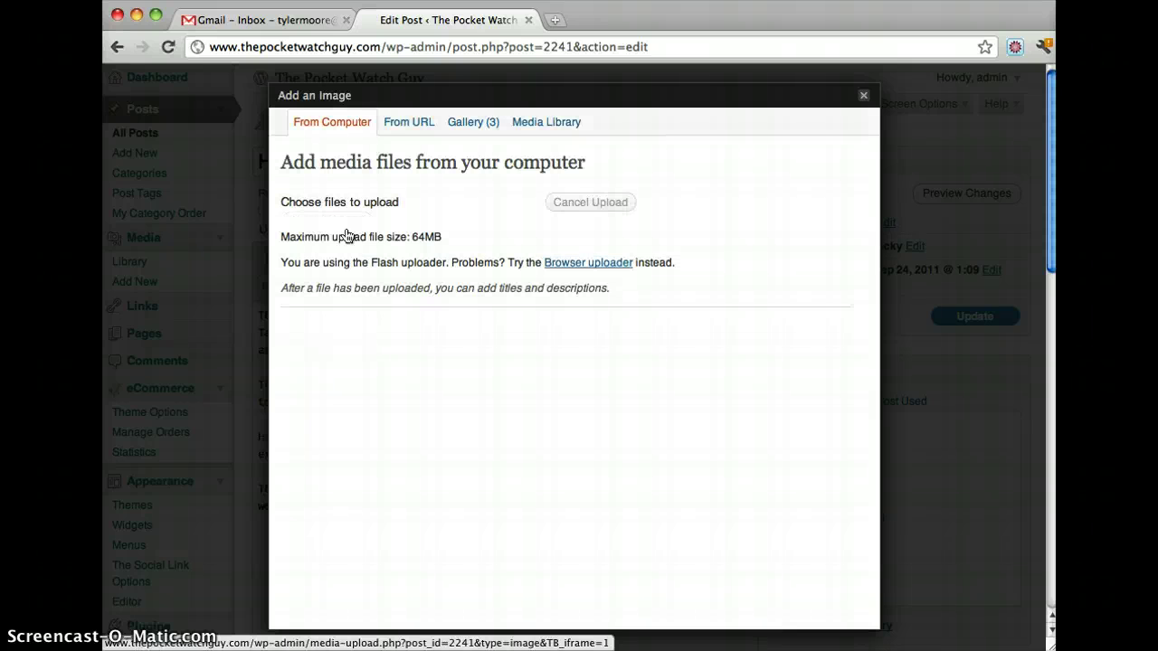
Step: Show the Gallery tab and delete the knife image
{"action": "left_click", "coordinate": [471, 126]}
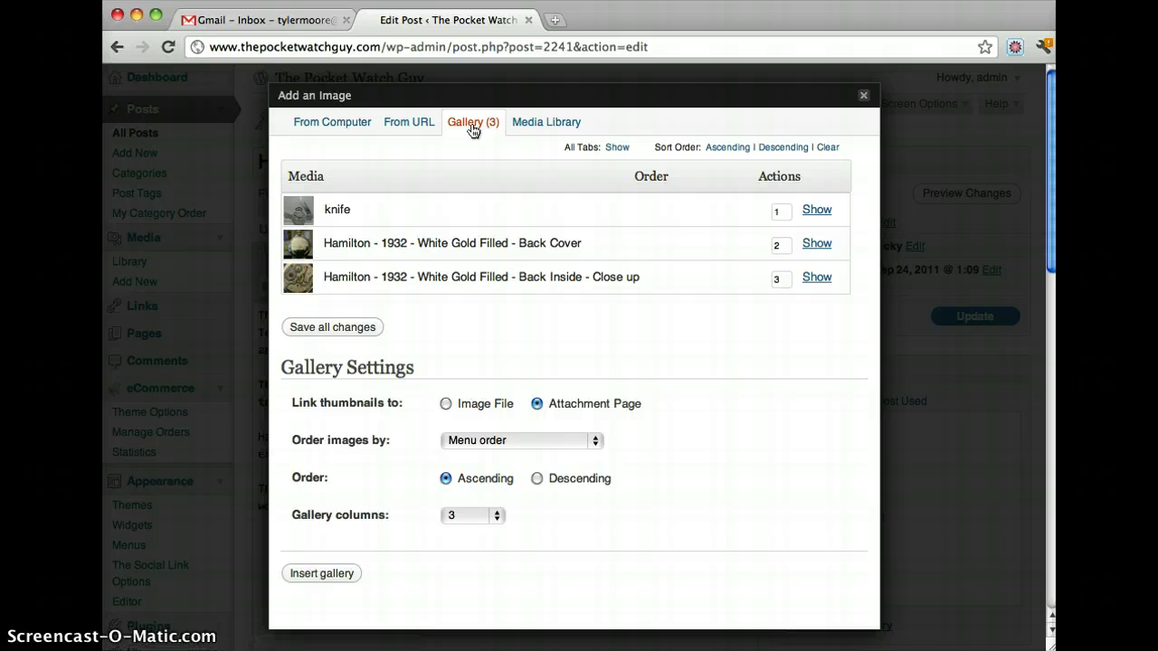
{"action": "left_click", "coordinate": [817, 211]}
{"action": "scroll", "coordinate": [823, 215], "scroll_direction": "down", "scroll_amount": 10}
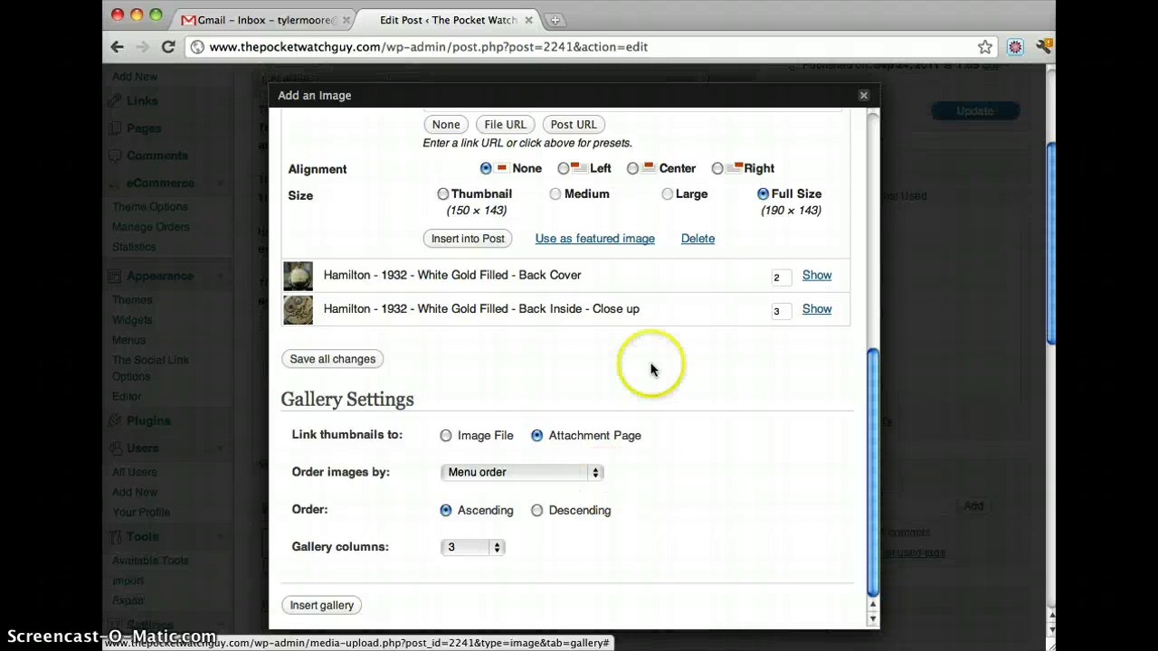
{"action": "scroll", "coordinate": [723, 343], "scroll_direction": "up", "scroll_amount": 5}
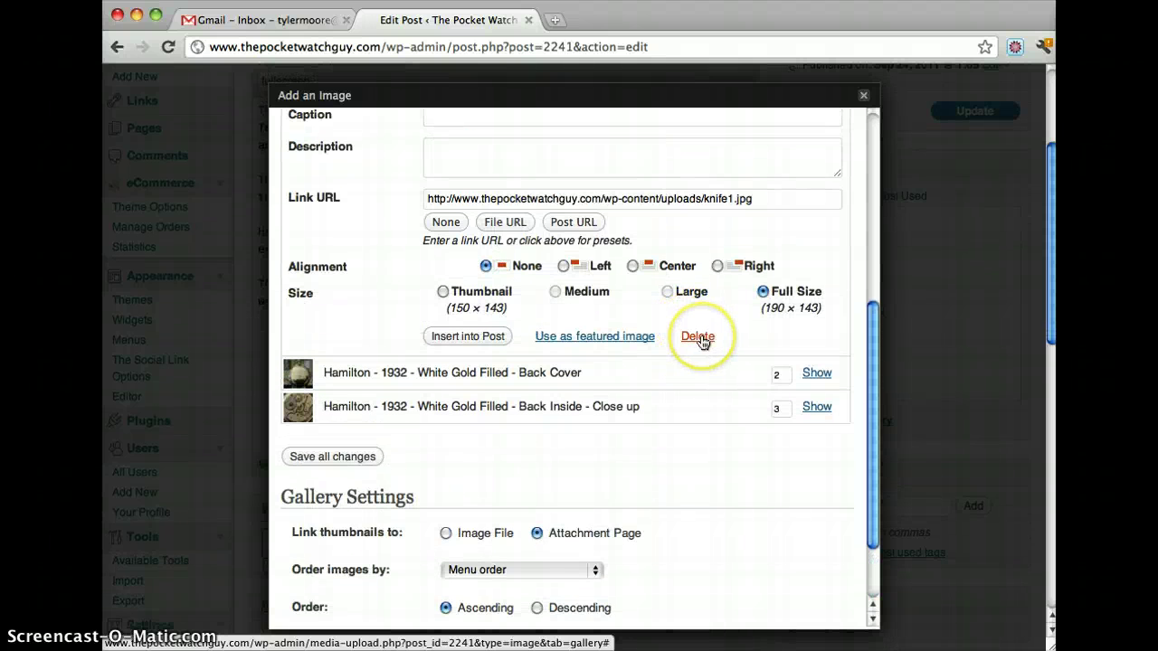
{"action": "left_click", "coordinate": [698, 336]}
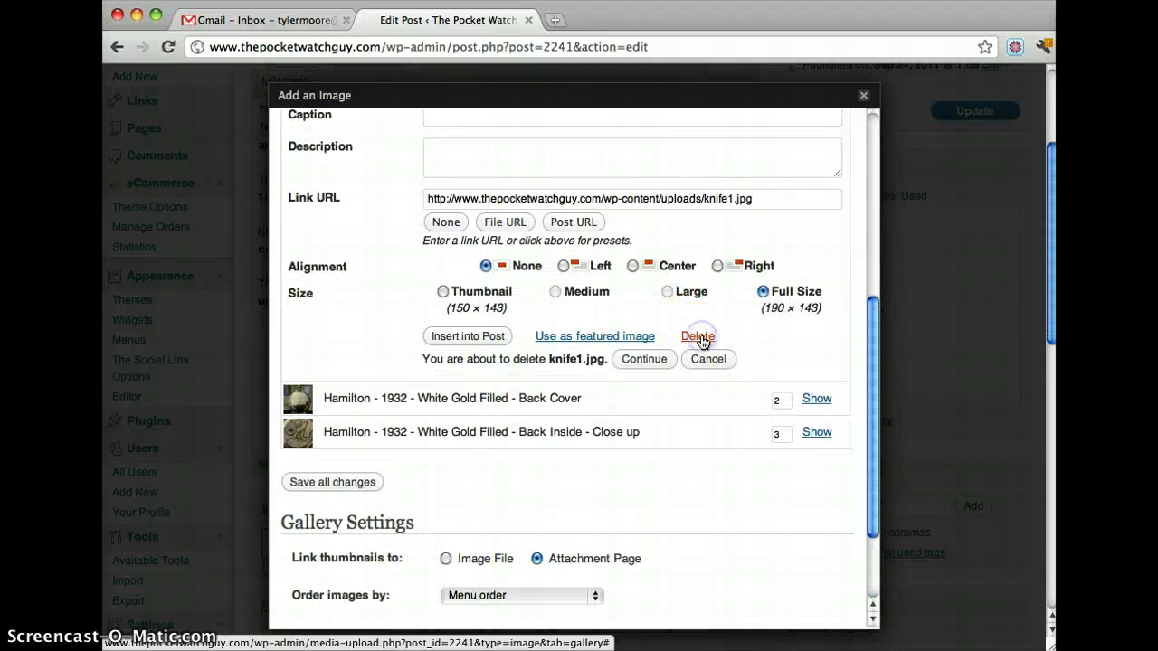
{"action": "left_click", "coordinate": [643, 360]}
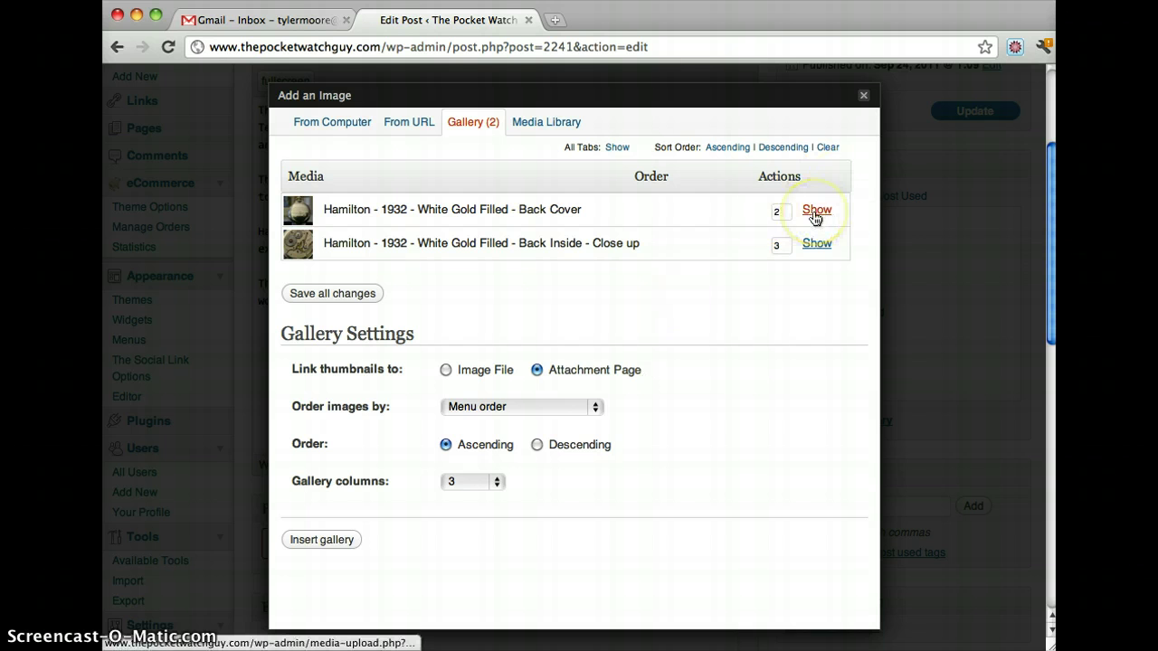
Step: Delete the Back Cover and Back Inside close-up images
{"action": "left_click", "coordinate": [814, 215]}
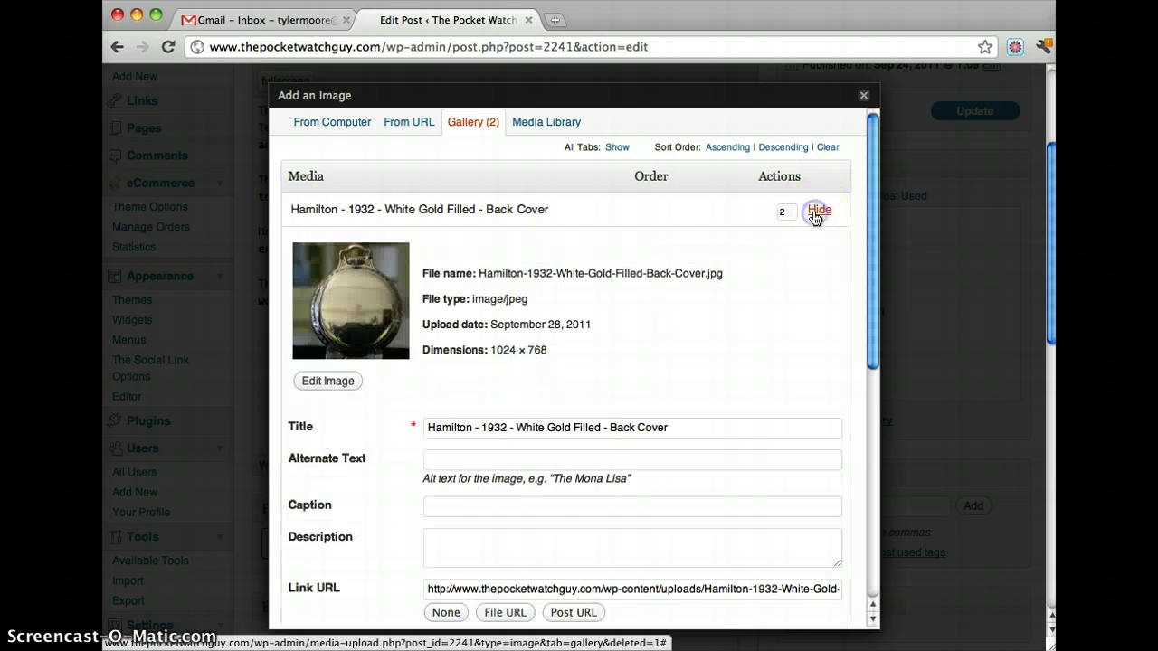
{"action": "scroll", "coordinate": [815, 218], "scroll_direction": "down", "scroll_amount": 8}
{"action": "left_click", "coordinate": [701, 445]}
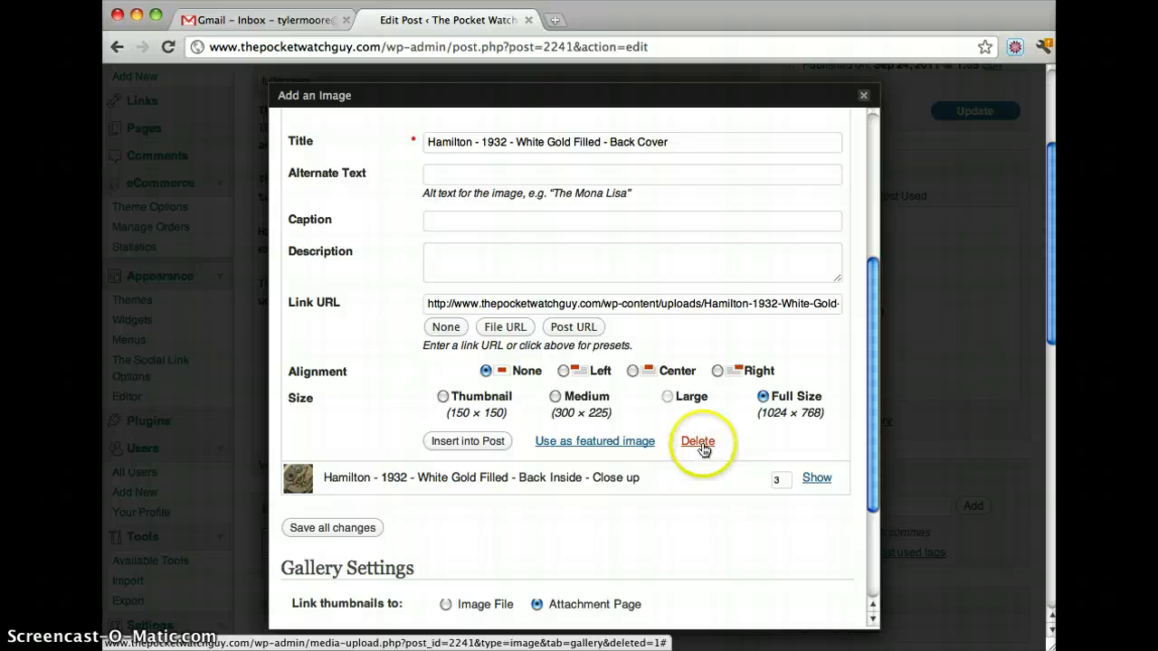
{"action": "left_click", "coordinate": [460, 481]}
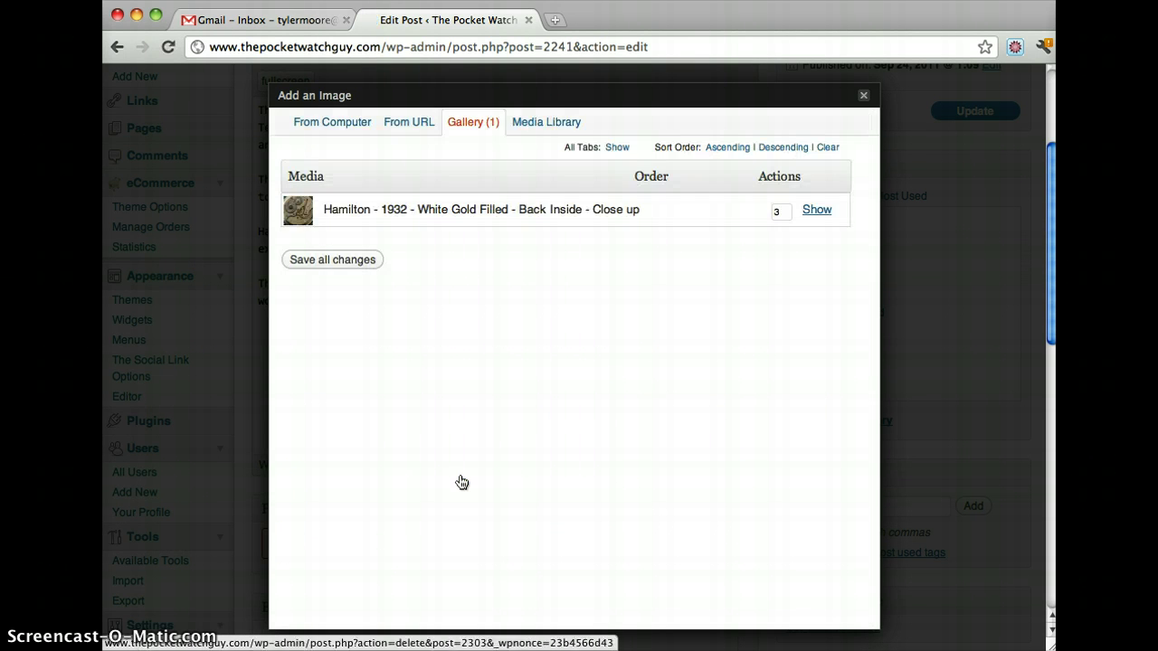
{"action": "left_click", "coordinate": [819, 209]}
{"action": "scroll", "coordinate": [799, 278], "scroll_direction": "down", "scroll_amount": 5}
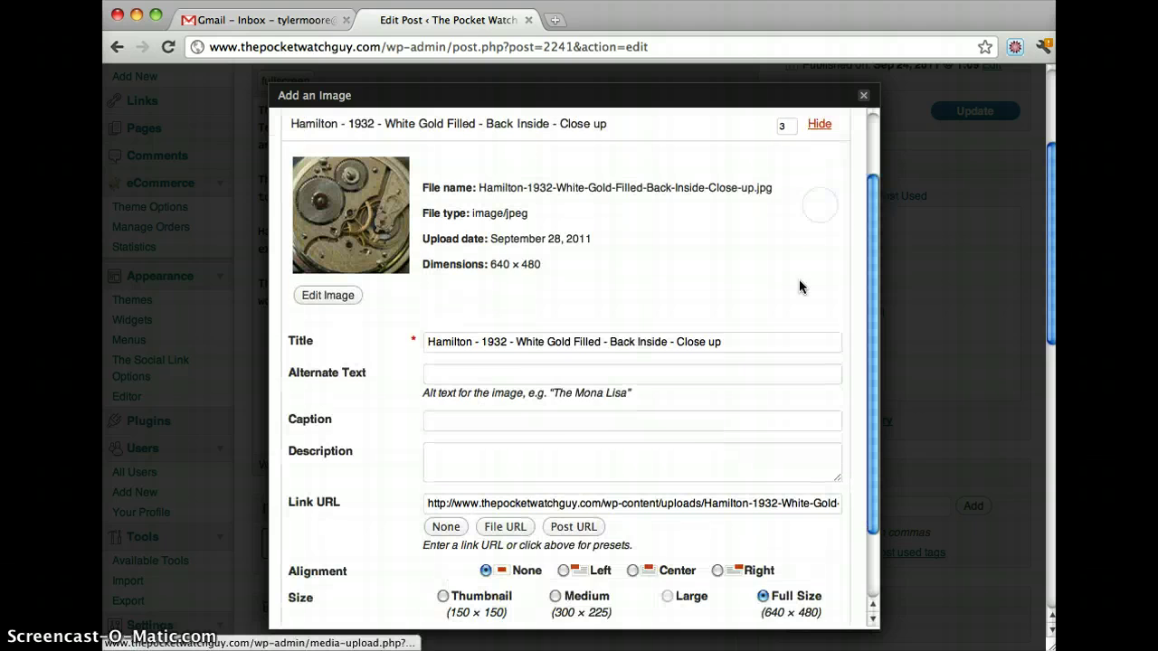
{"action": "left_click", "coordinate": [704, 555]}
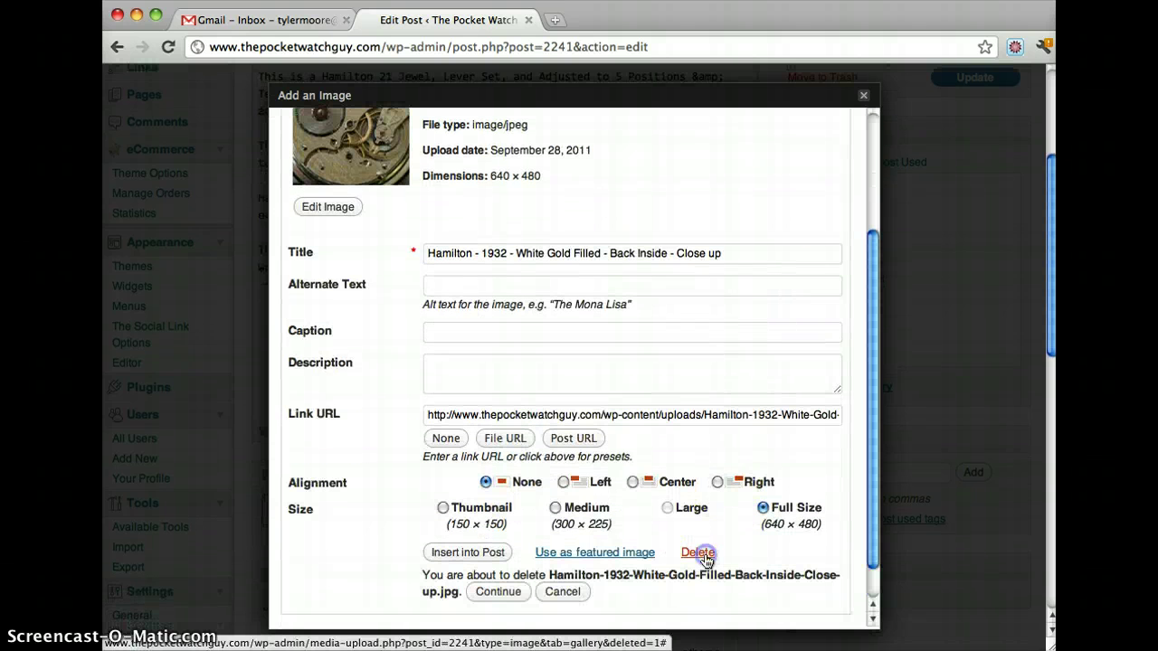
{"action": "left_click", "coordinate": [506, 593]}
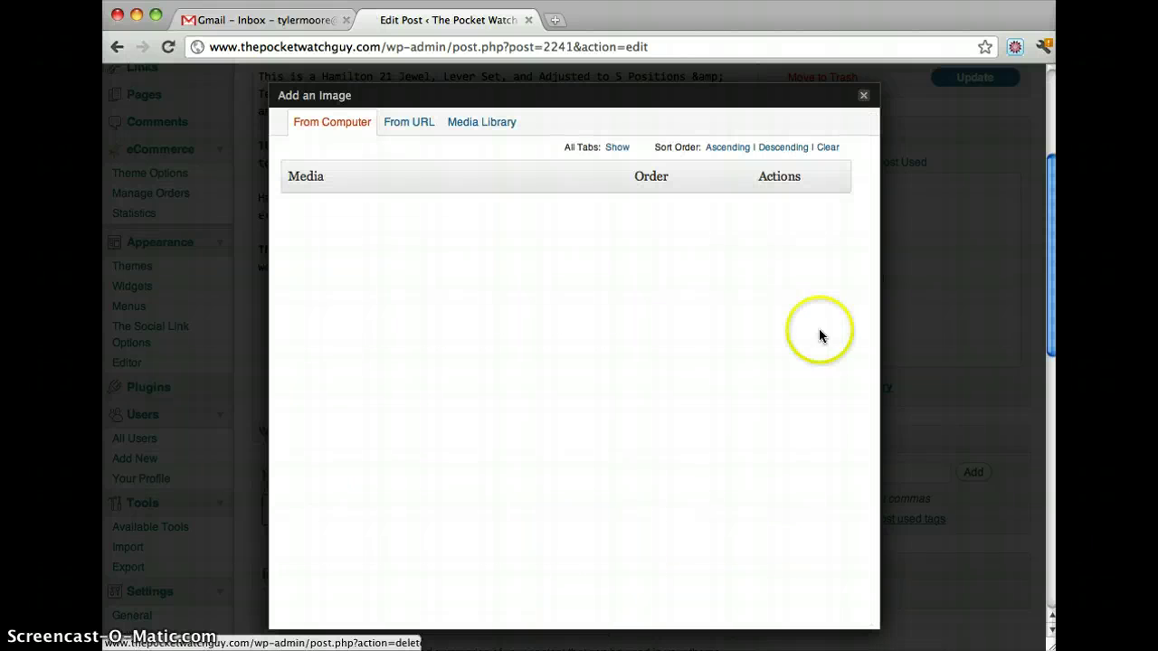
Step: Close the empty Add an Image dialog and reopen it
{"action": "left_click", "coordinate": [866, 98]}
{"action": "scroll", "coordinate": [543, 289], "scroll_direction": "up", "scroll_amount": 3}
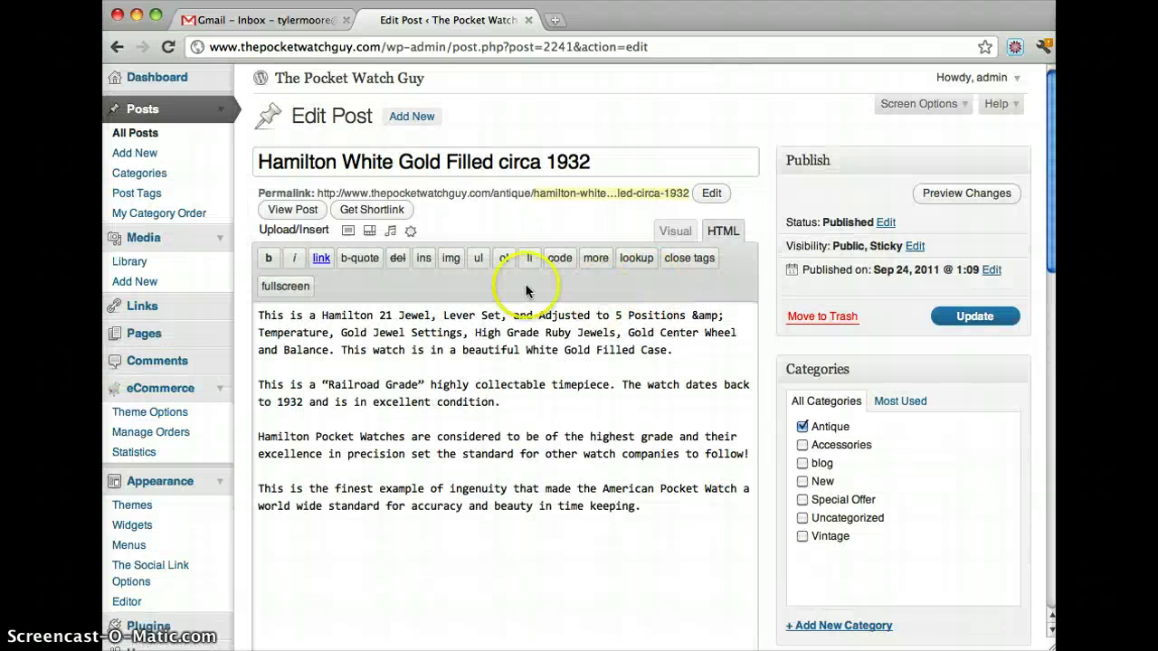
{"action": "left_click", "coordinate": [347, 232]}
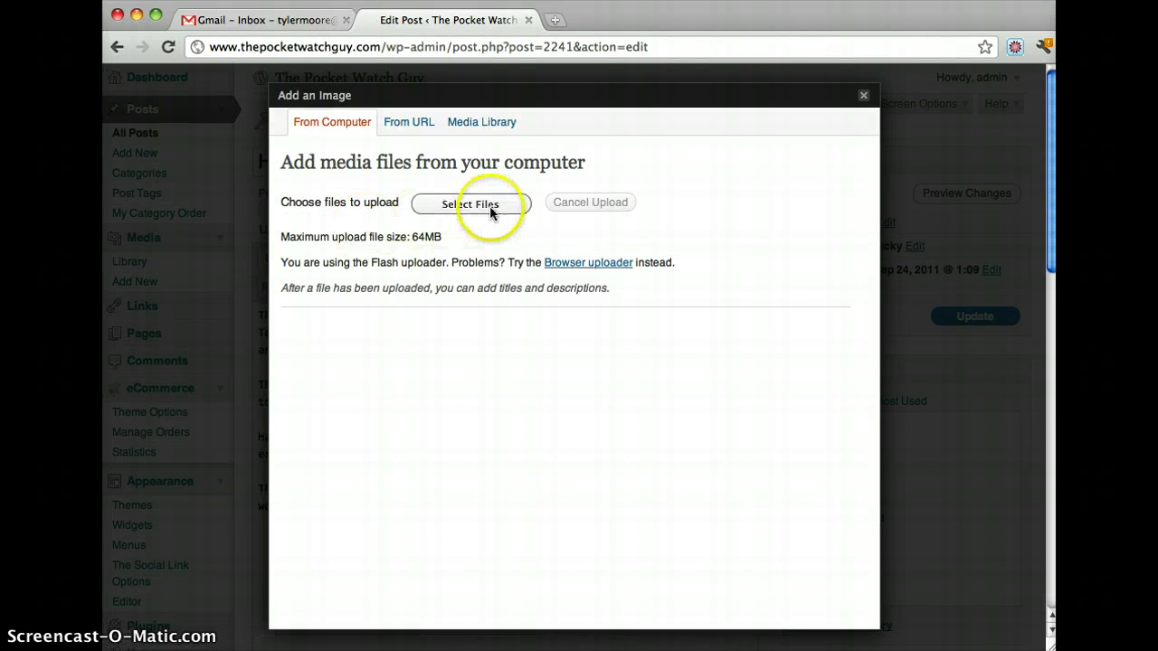
Step: Upload all three images from the items folder and save all changes
{"action": "left_click", "coordinate": [435, 210]}
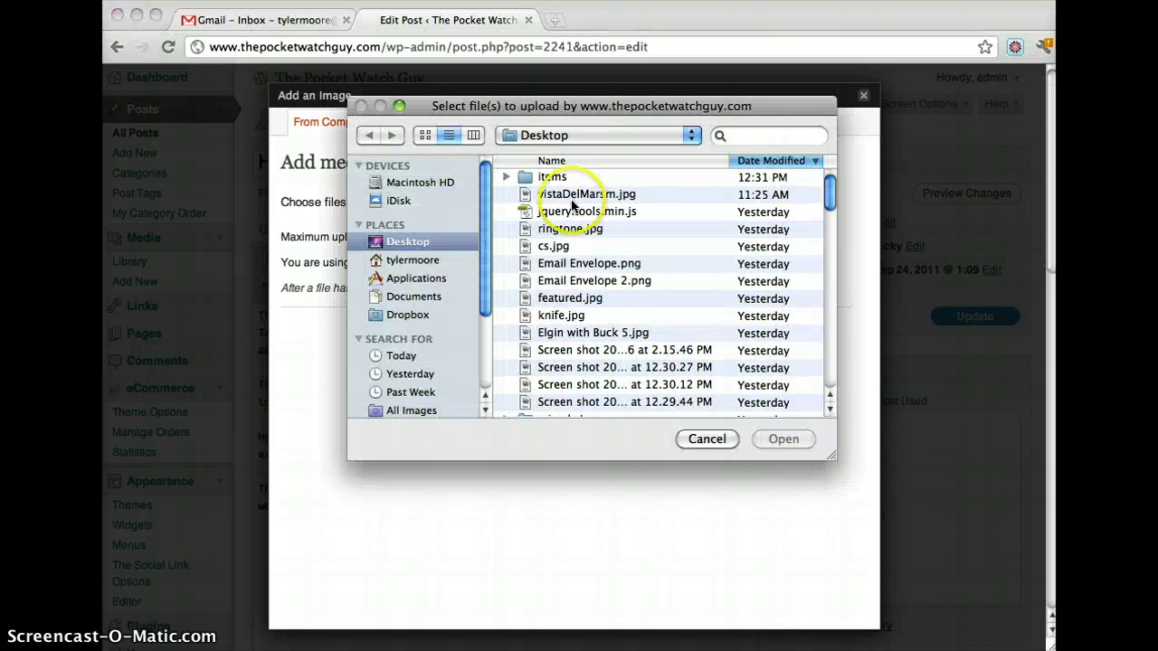
{"action": "double_click", "coordinate": [567, 178]}
{"action": "left_click", "coordinate": [562, 179]}
{"action": "left_click", "coordinate": [561, 212], "text": "shift"}
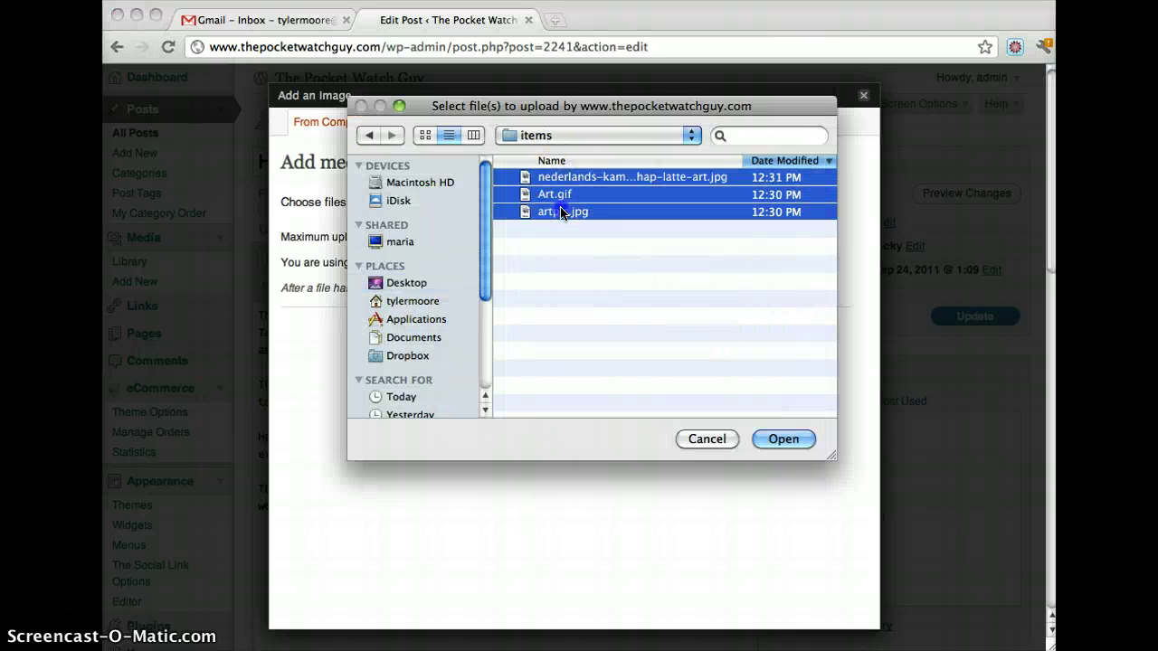
{"action": "left_click", "coordinate": [810, 441]}
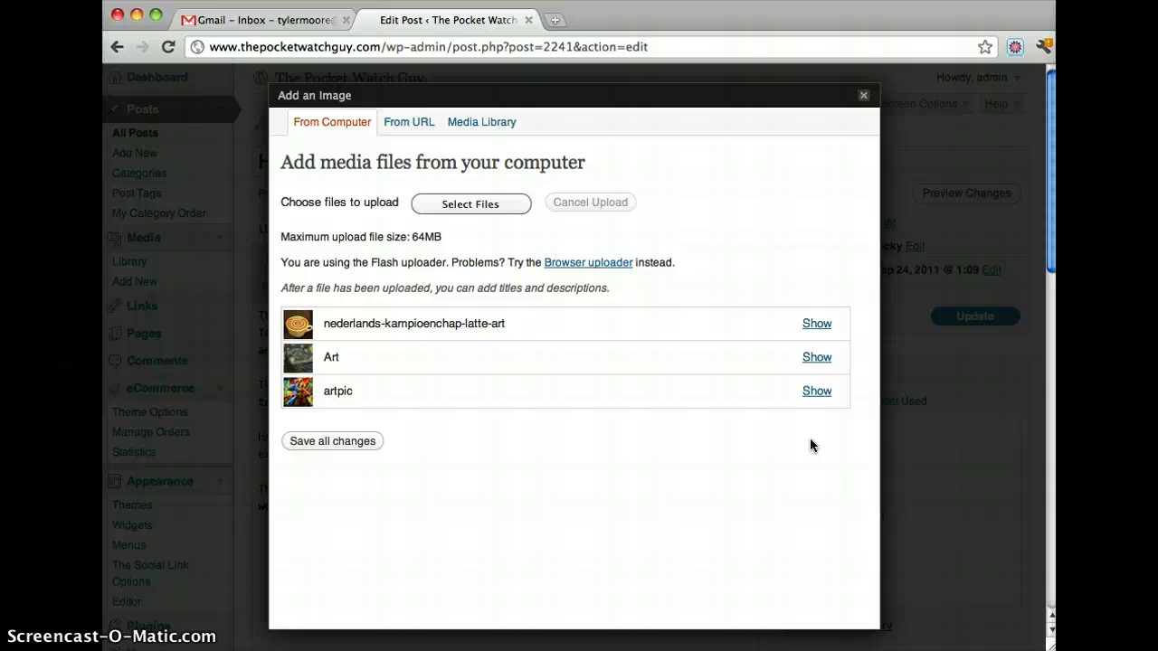
{"action": "left_click", "coordinate": [331, 443]}
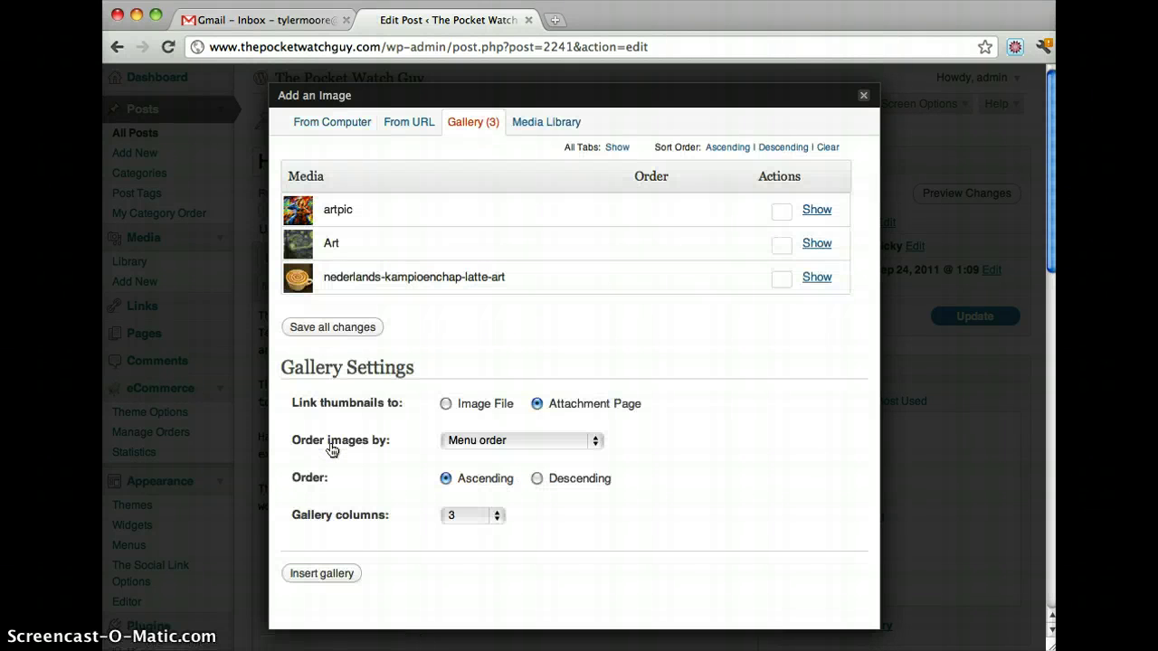
{"action": "left_click", "coordinate": [864, 100]}
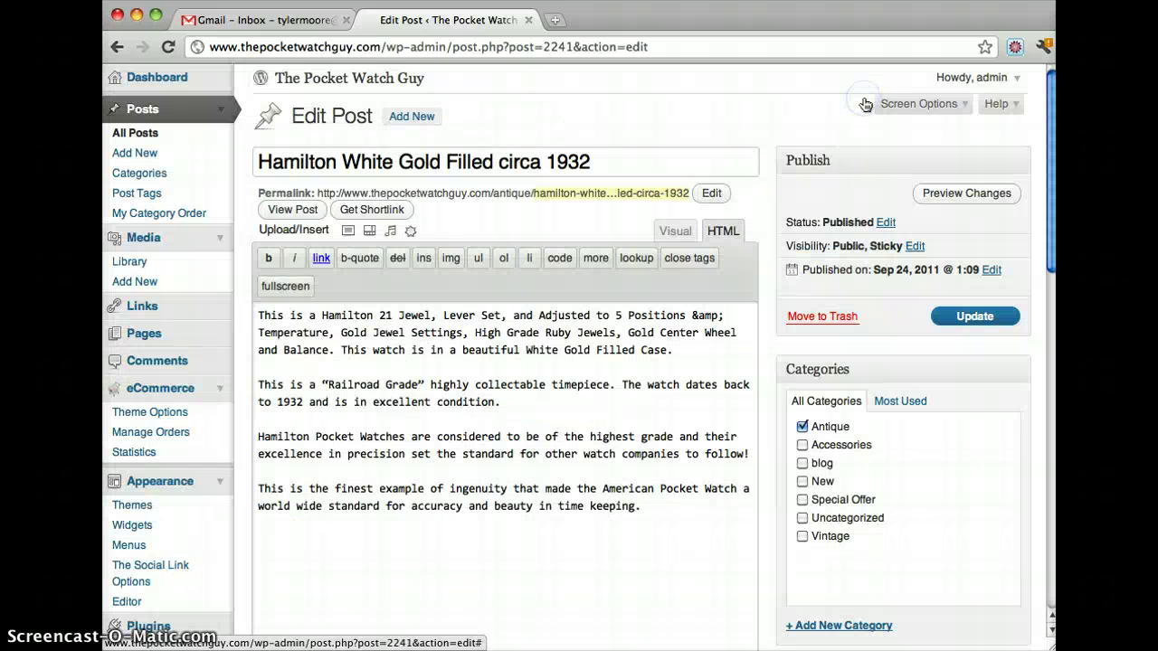
Step: Update the Hamilton post and open the live site in a new tab
{"action": "left_click", "coordinate": [972, 321]}
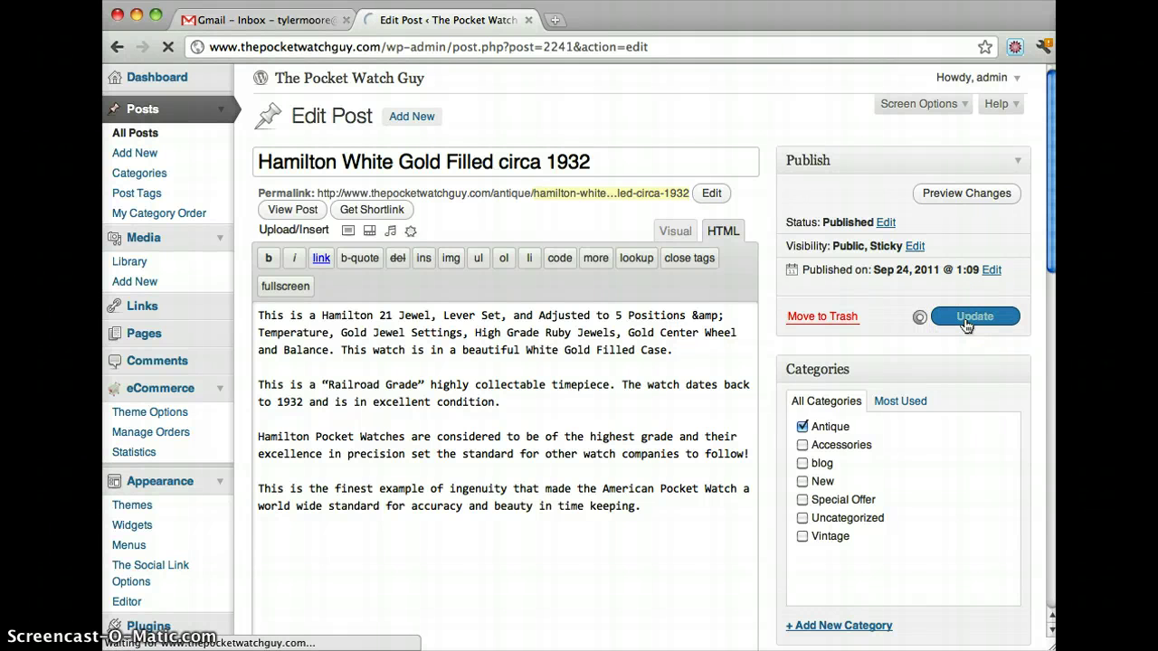
{"action": "triple_click", "coordinate": [550, 213]}
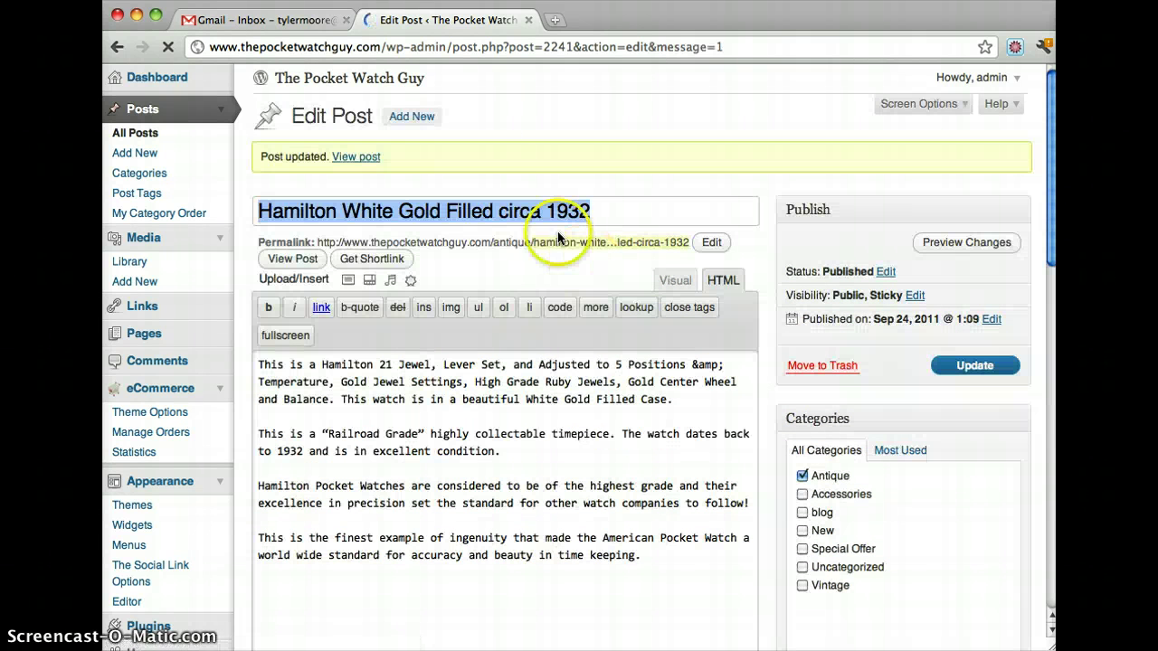
{"action": "left_click", "coordinate": [375, 83]}
{"action": "left_click", "coordinate": [651, 20]}
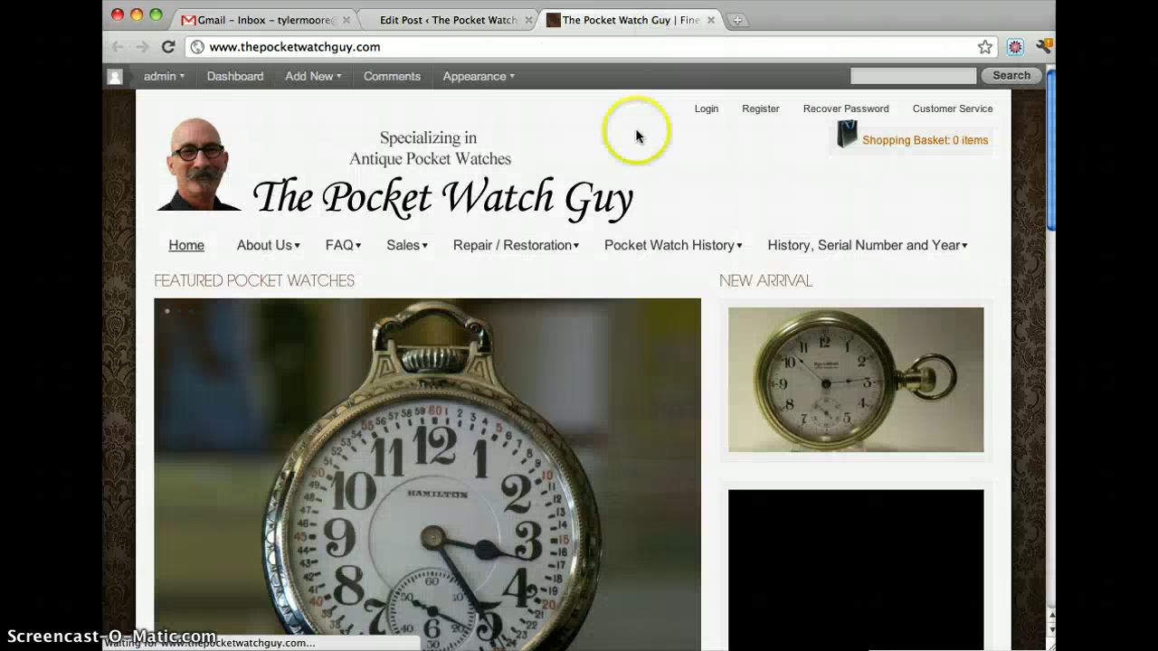
Step: Check the latte, Starry Night and cello images on the live Hamilton product page
{"action": "scroll", "coordinate": [620, 197], "scroll_direction": "down", "scroll_amount": 10}
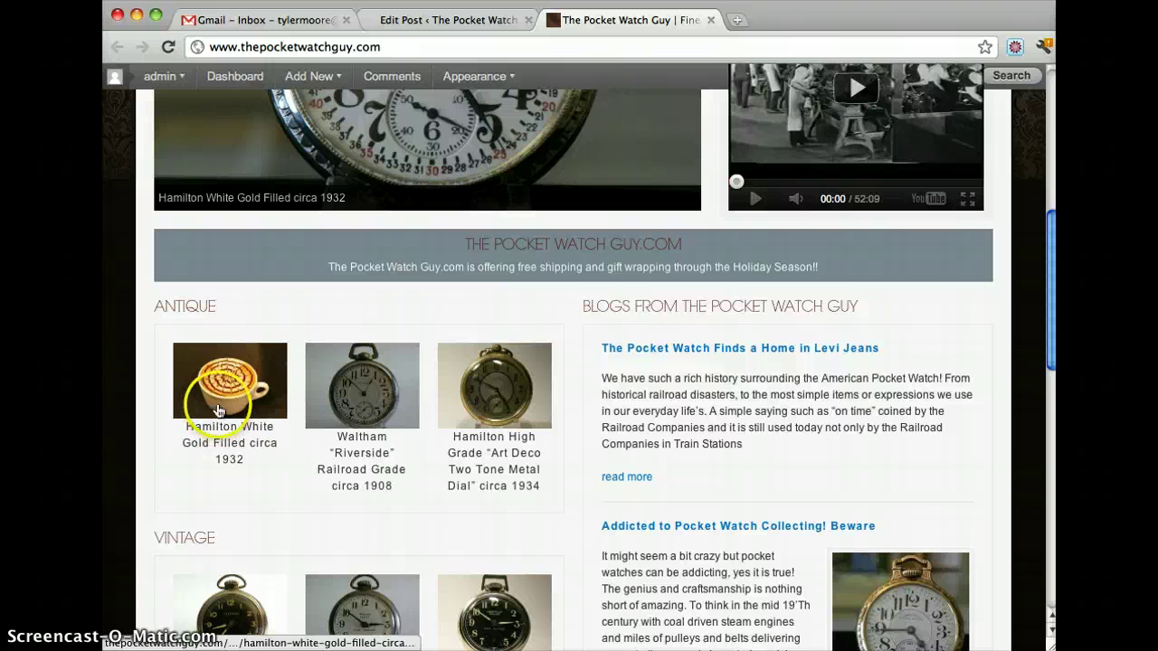
{"action": "left_click", "coordinate": [228, 380]}
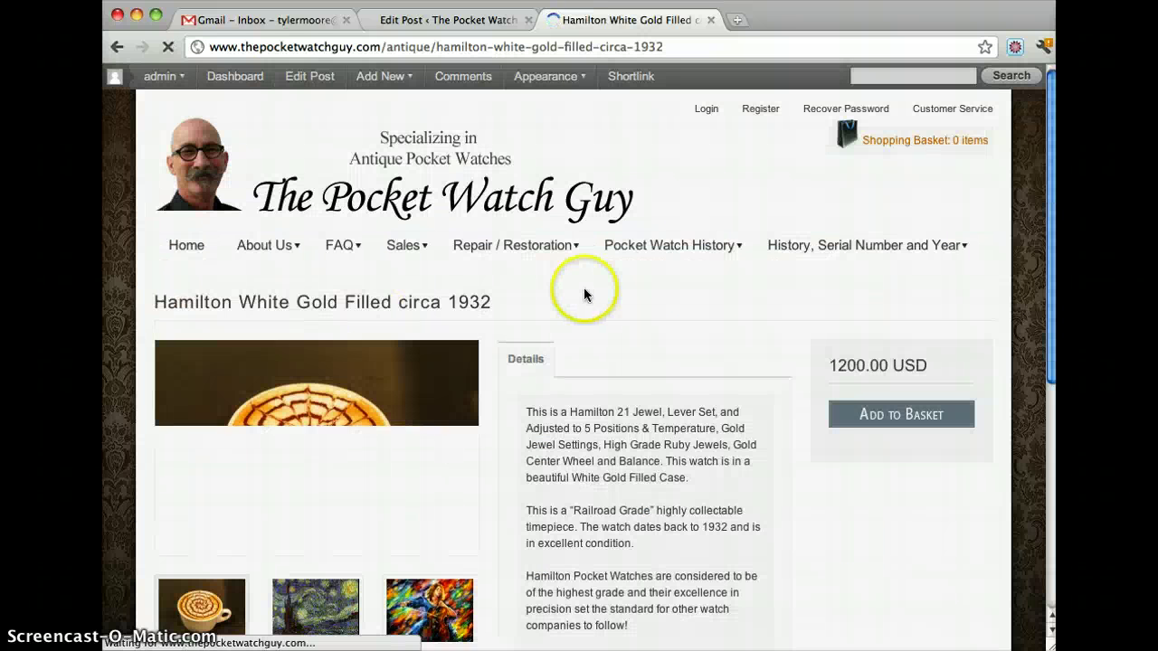
{"action": "scroll", "coordinate": [584, 287], "scroll_direction": "down", "scroll_amount": 3}
{"action": "scroll", "coordinate": [584, 286], "scroll_direction": "down", "scroll_amount": 1}
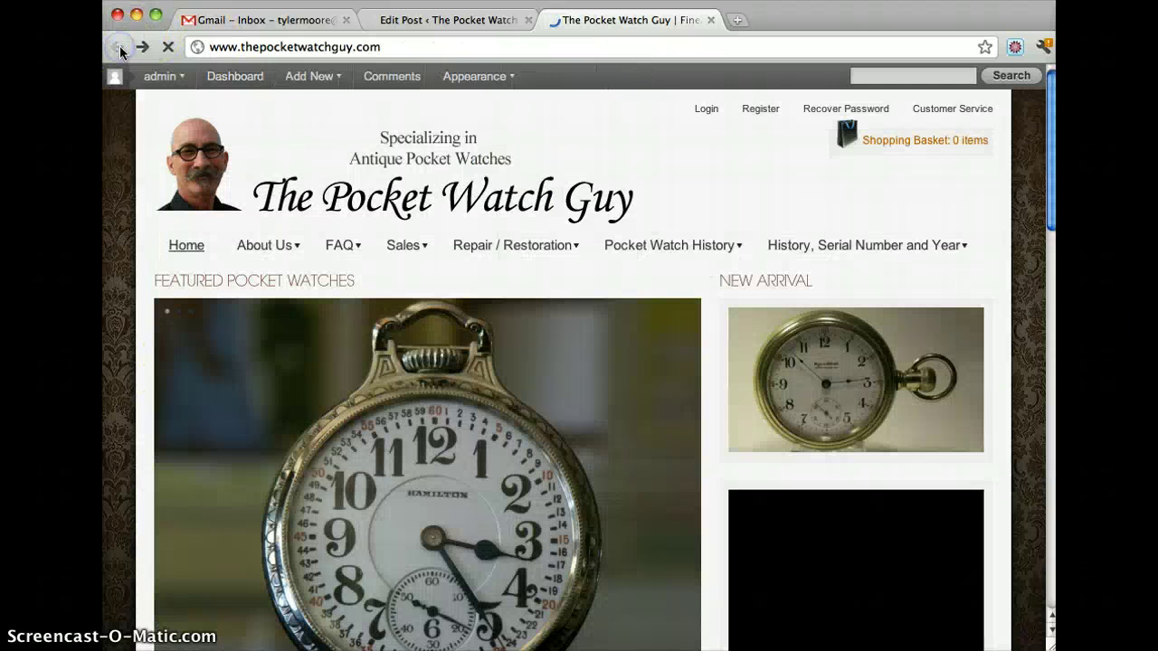
{"action": "scroll", "coordinate": [435, 195], "scroll_direction": "down", "scroll_amount": 10}
{"action": "scroll", "coordinate": [287, 199], "scroll_direction": "up", "scroll_amount": 2}
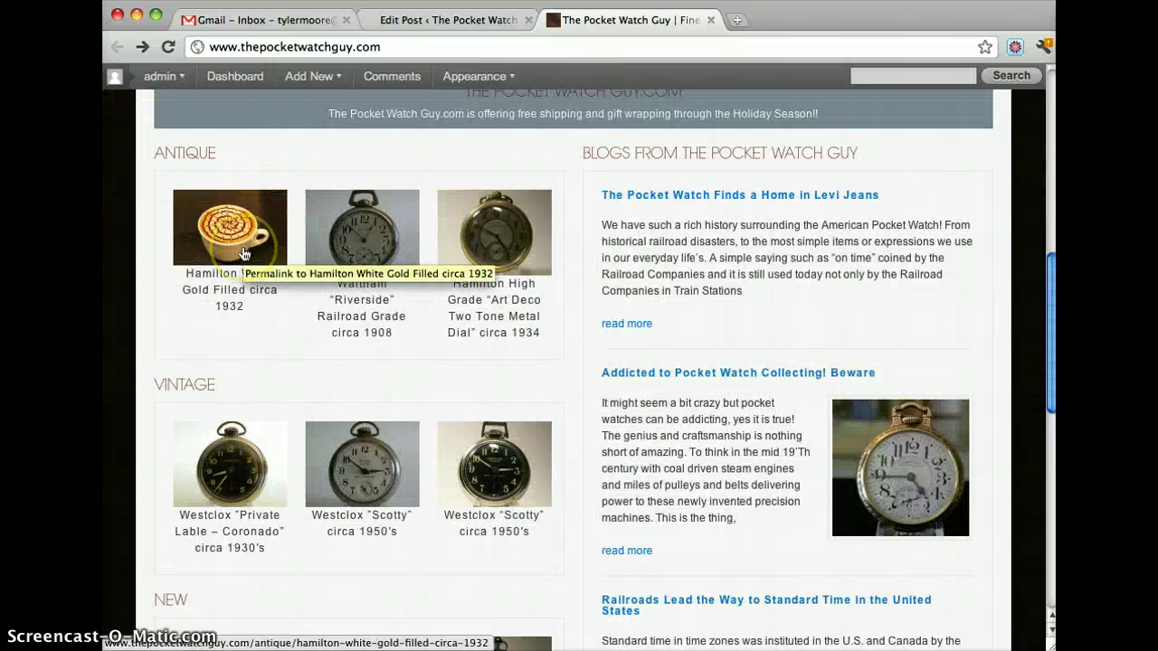
{"action": "left_click", "coordinate": [453, 21]}
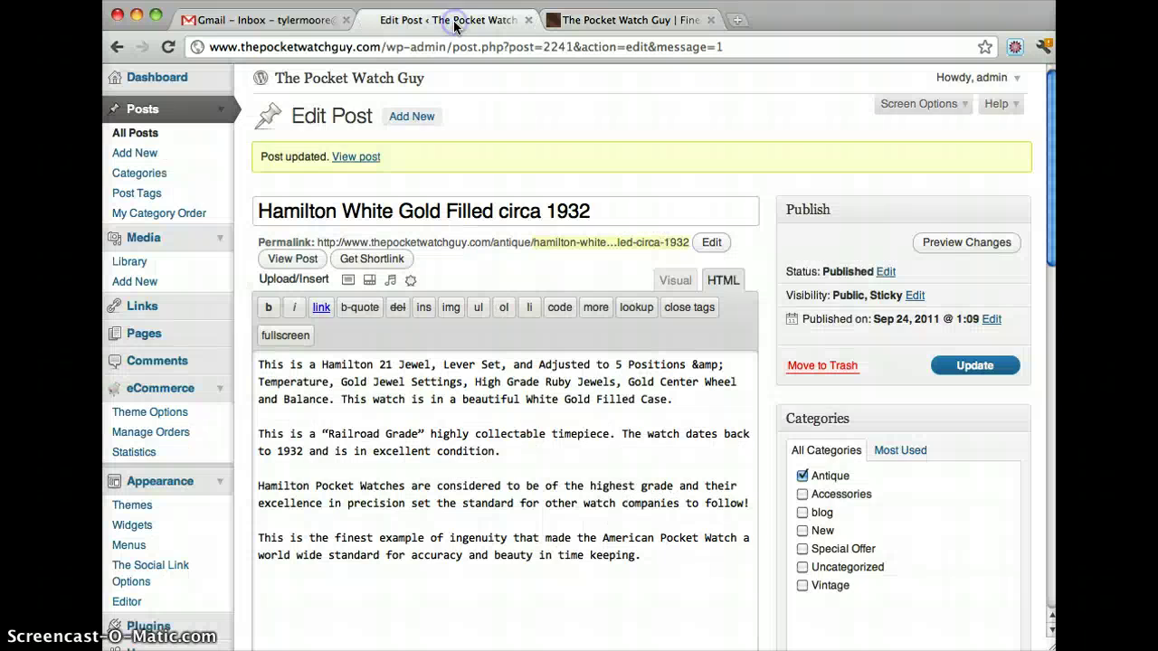
Step: Open the Hamilton post's three-image gallery and apply Descending order
{"action": "scroll", "coordinate": [821, 253], "scroll_direction": "down", "scroll_amount": 1}
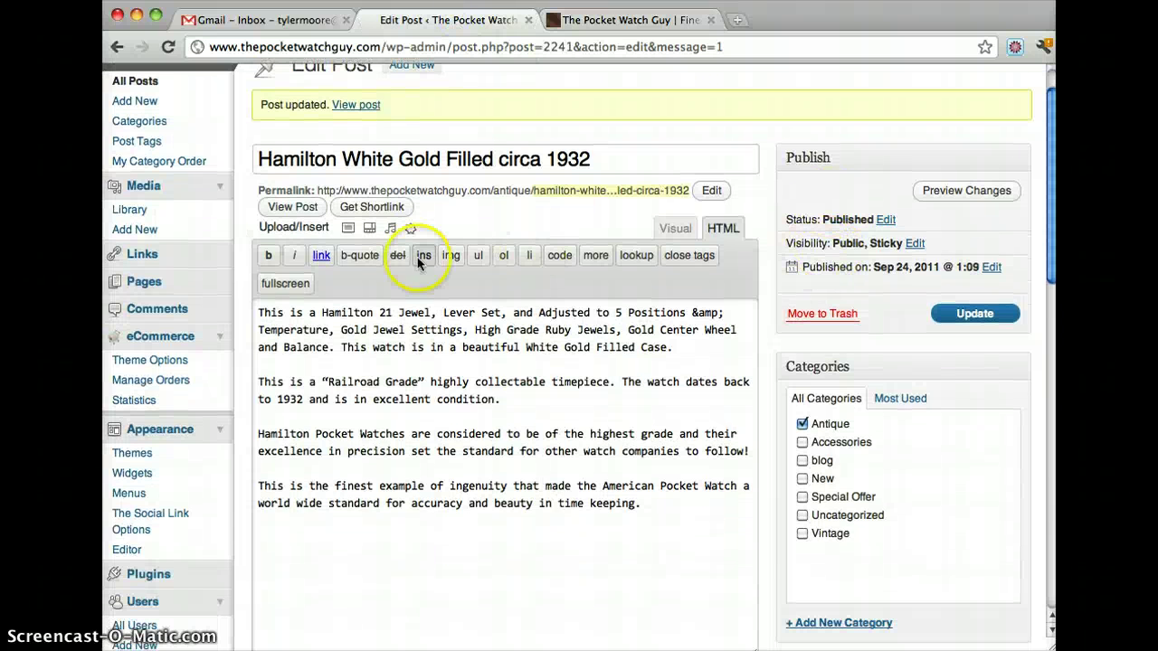
{"action": "left_click", "coordinate": [349, 233]}
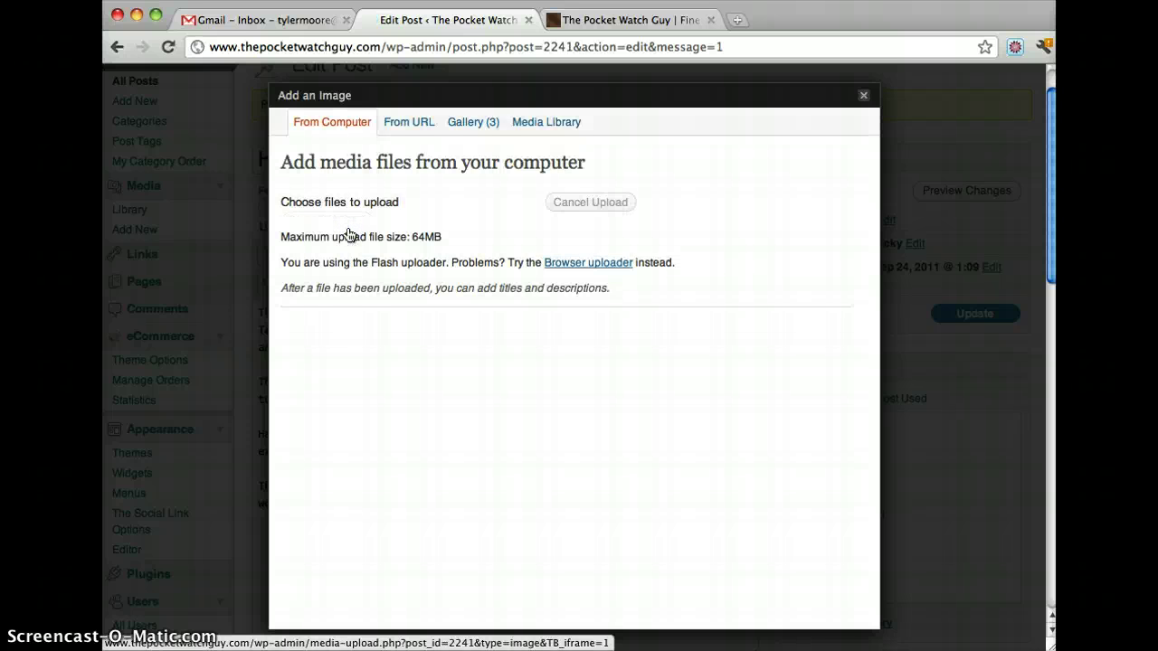
{"action": "left_click", "coordinate": [458, 122]}
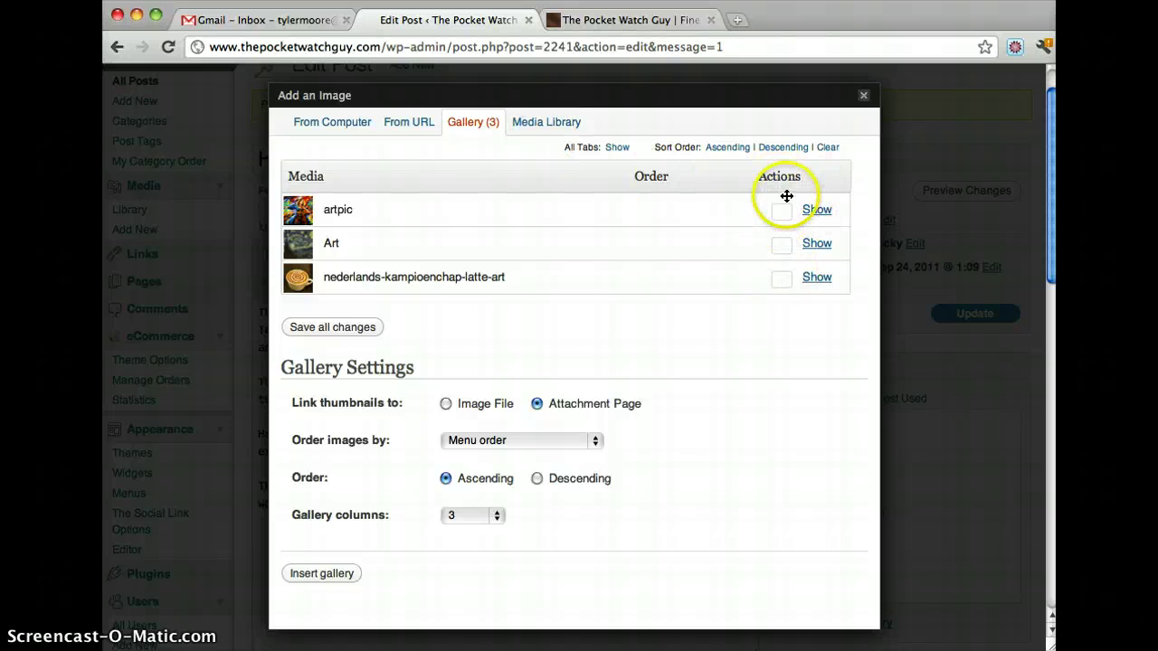
{"action": "left_click", "coordinate": [776, 149]}
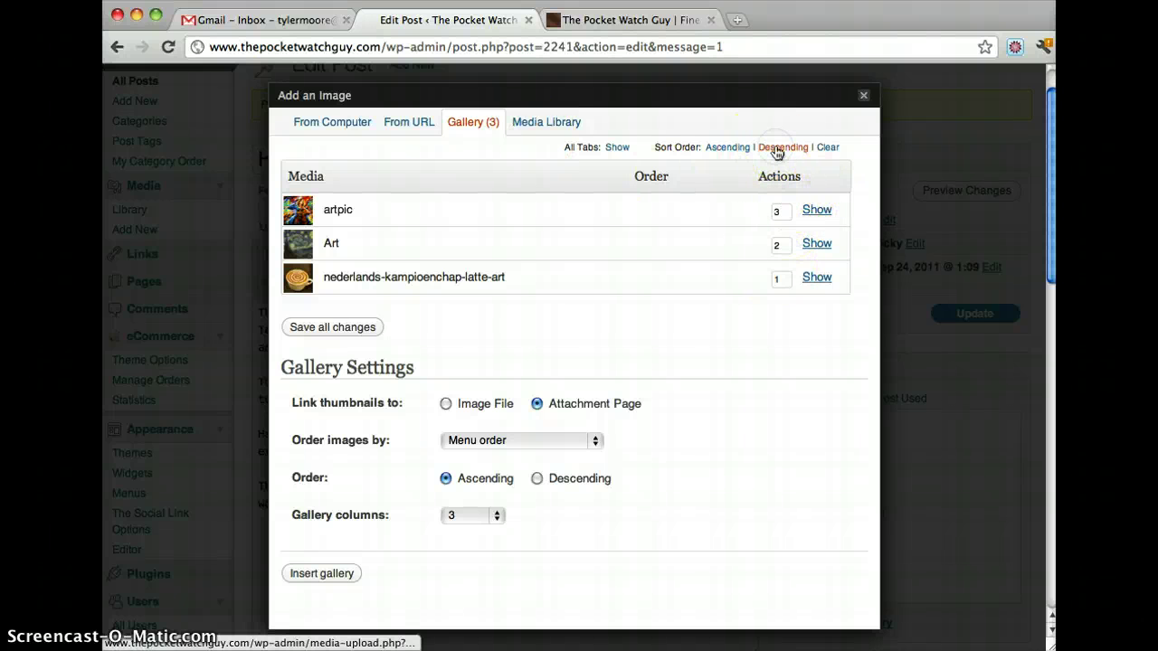
{"action": "left_click", "coordinate": [775, 150]}
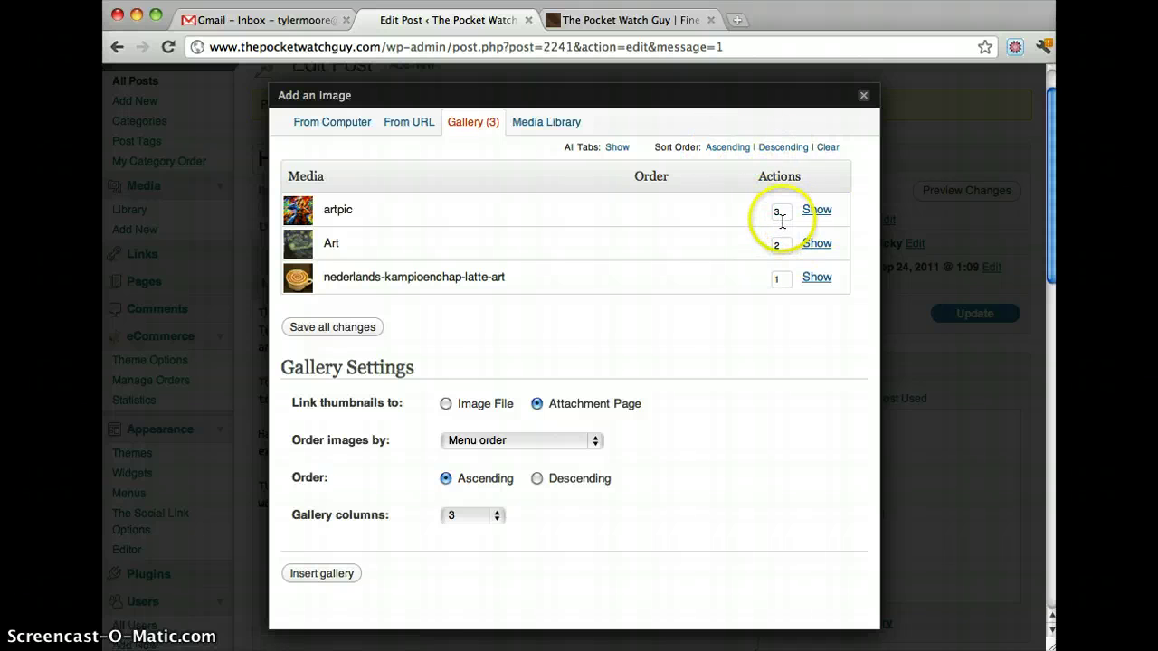
Step: Set artpic's order number to 2 and save the reordered gallery
{"action": "left_click_drag", "start_coordinate": [780, 214], "coordinate": [741, 247]}
{"action": "type", "text": "2"}
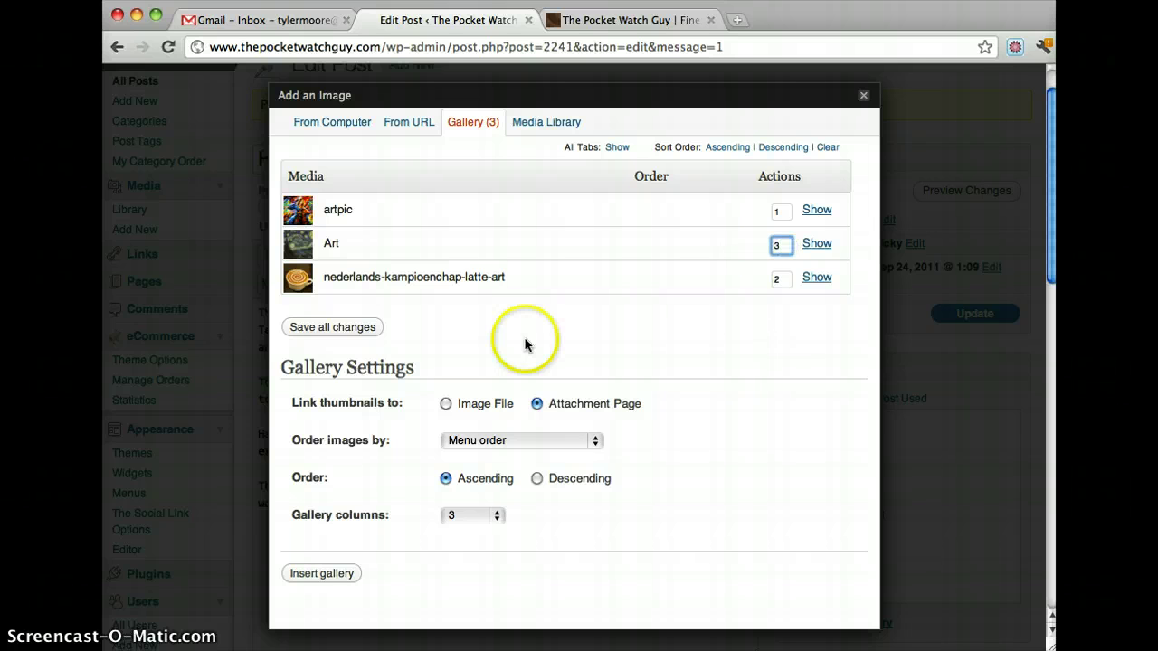
{"action": "left_click", "coordinate": [335, 327]}
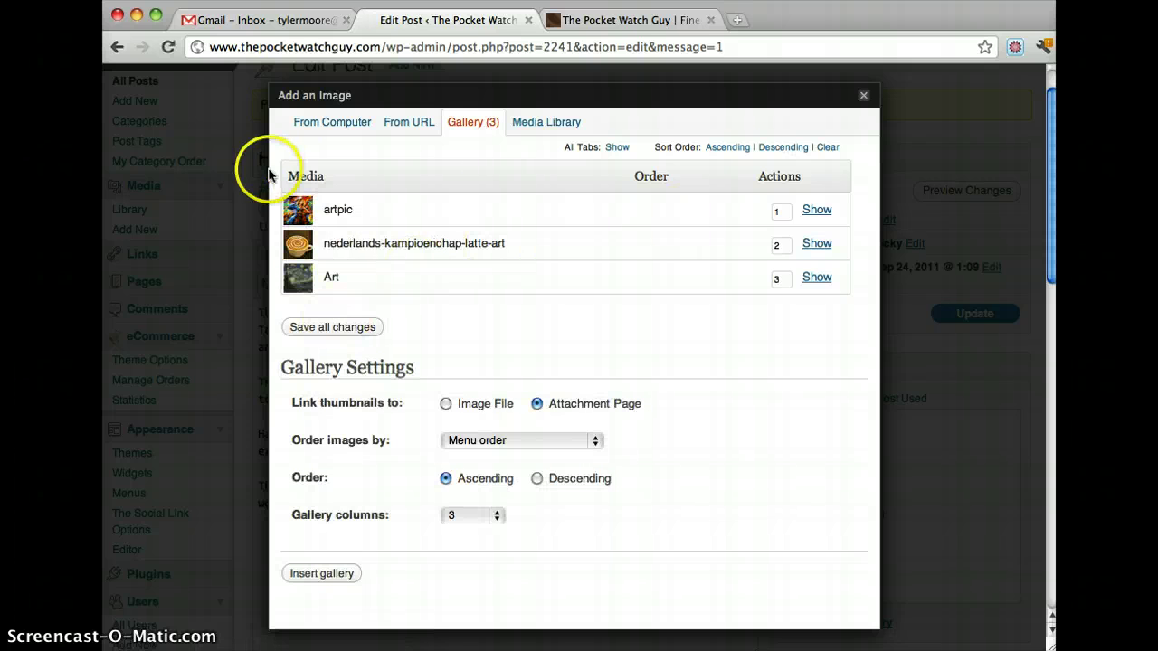
{"action": "left_click", "coordinate": [864, 97]}
{"action": "left_click", "coordinate": [669, 20]}
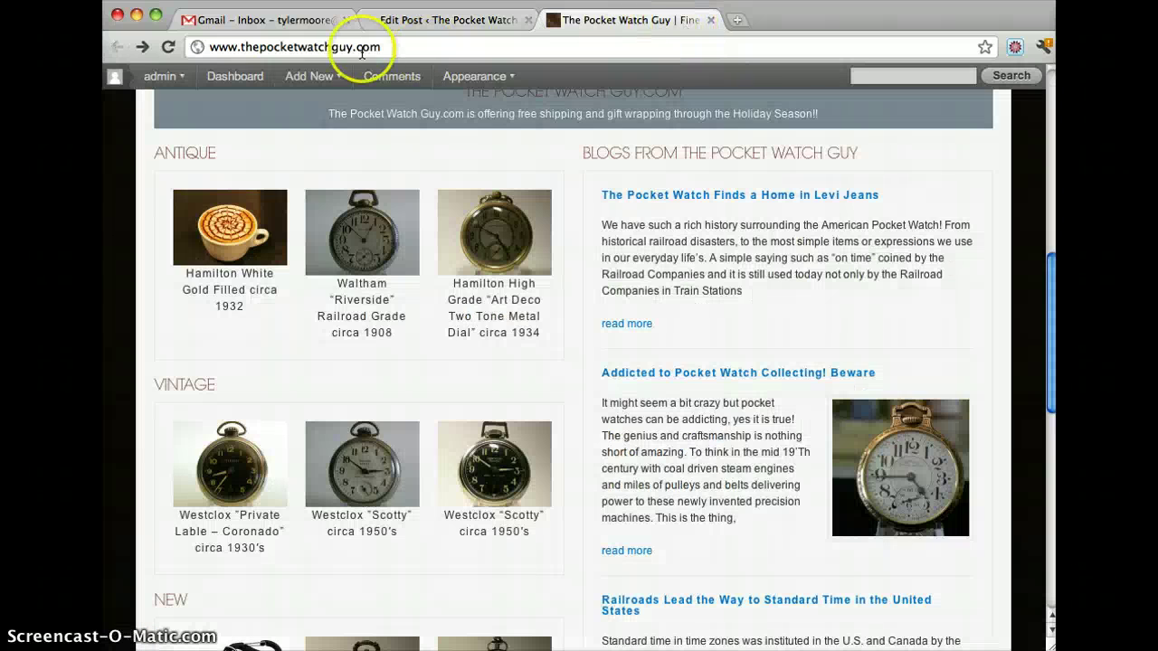
Step: Reload the live site and browse the Hamilton page's cello, latte-art and Starry Night thumbnails
{"action": "left_click", "coordinate": [169, 46]}
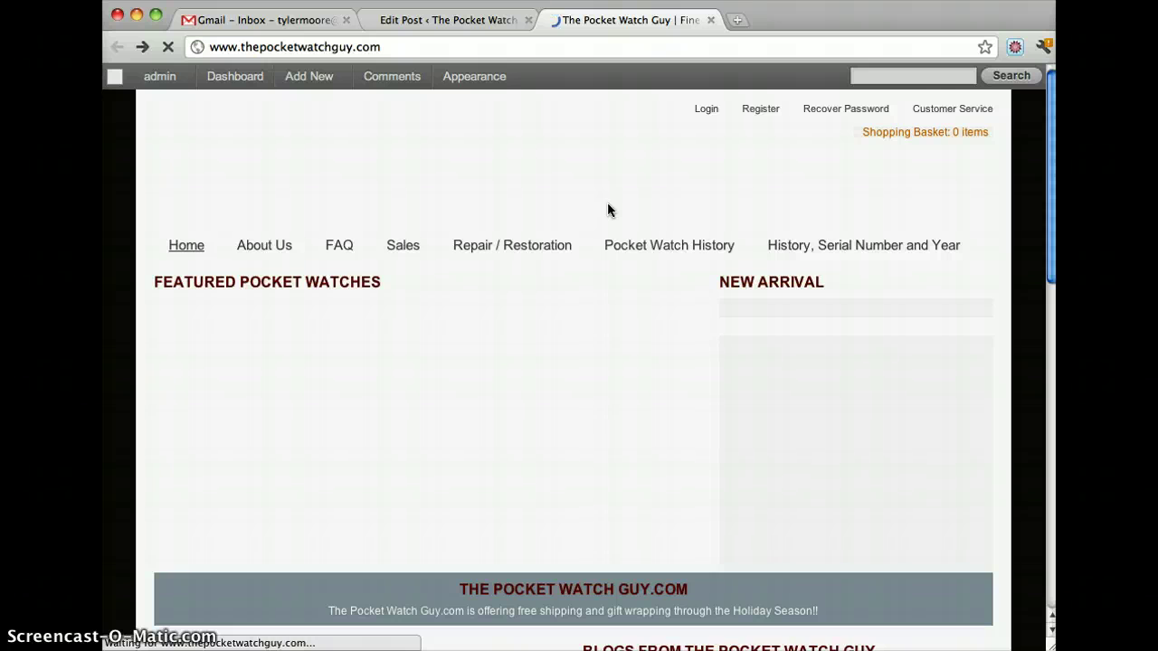
{"action": "scroll", "coordinate": [607, 210], "scroll_direction": "down", "scroll_amount": 5}
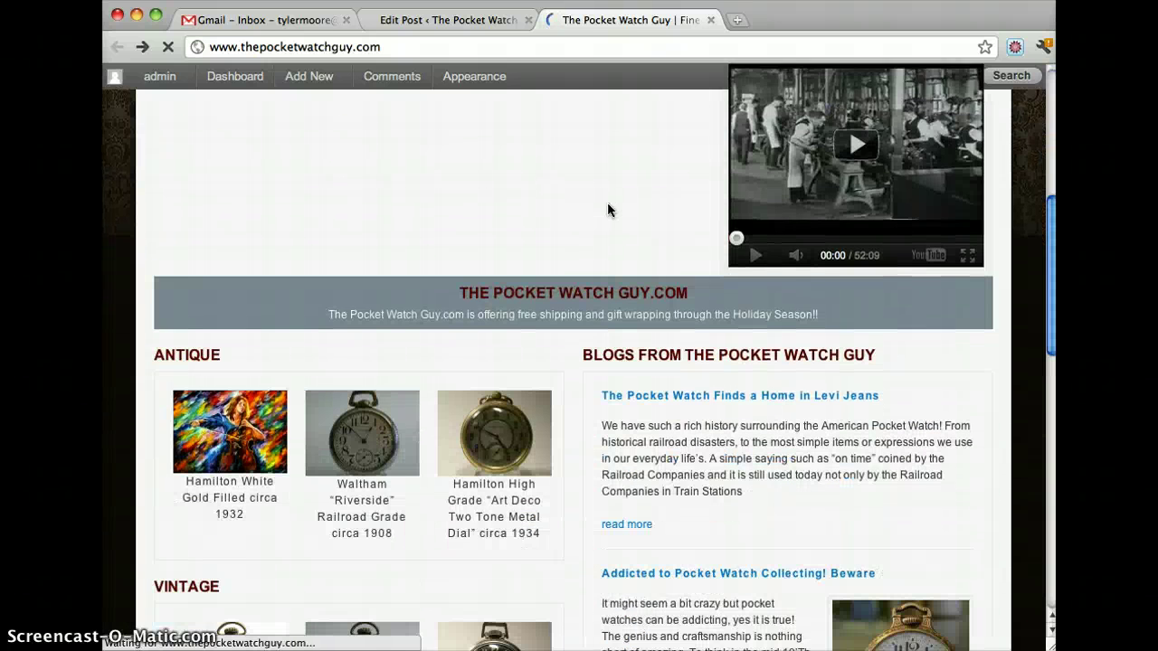
{"action": "left_click", "coordinate": [250, 413]}
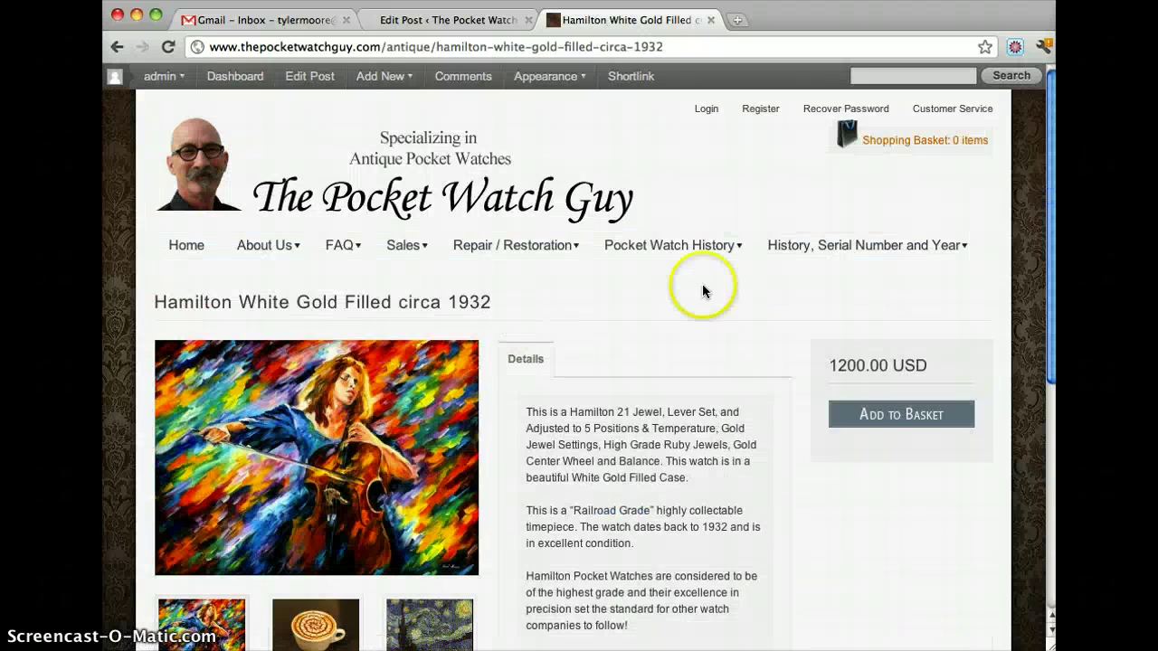
{"action": "scroll", "coordinate": [703, 291], "scroll_direction": "down", "scroll_amount": 3}
{"action": "left_click", "coordinate": [426, 403]}
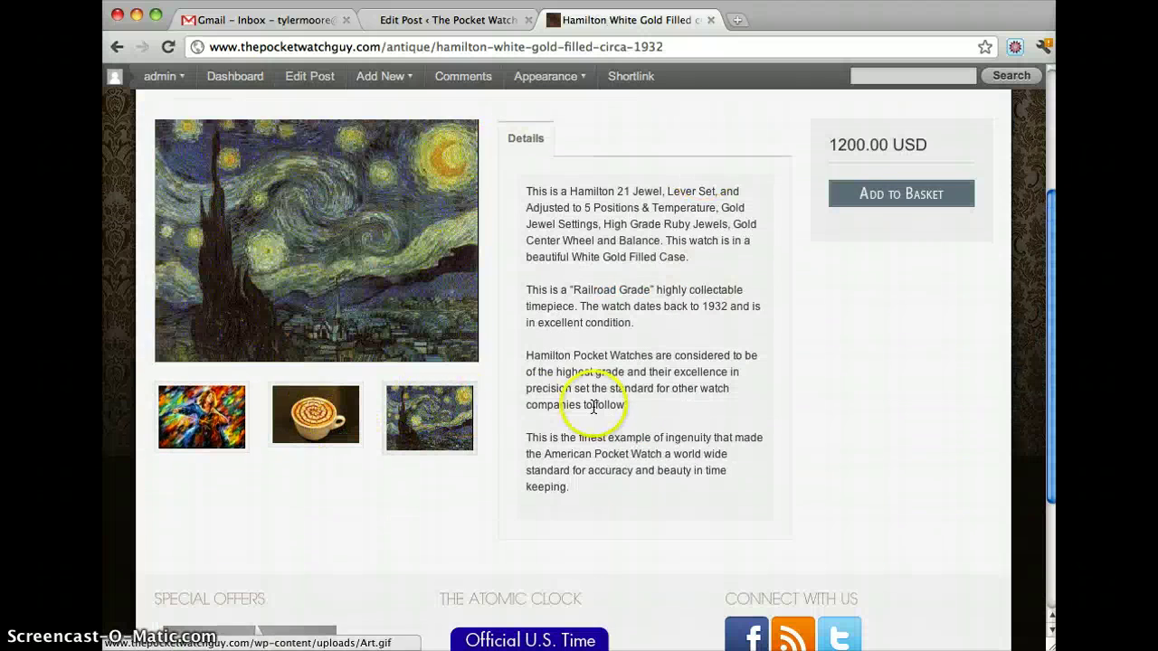
{"action": "scroll", "coordinate": [594, 406], "scroll_direction": "down", "scroll_amount": 1}
{"action": "scroll", "coordinate": [543, 380], "scroll_direction": "up", "scroll_amount": 3}
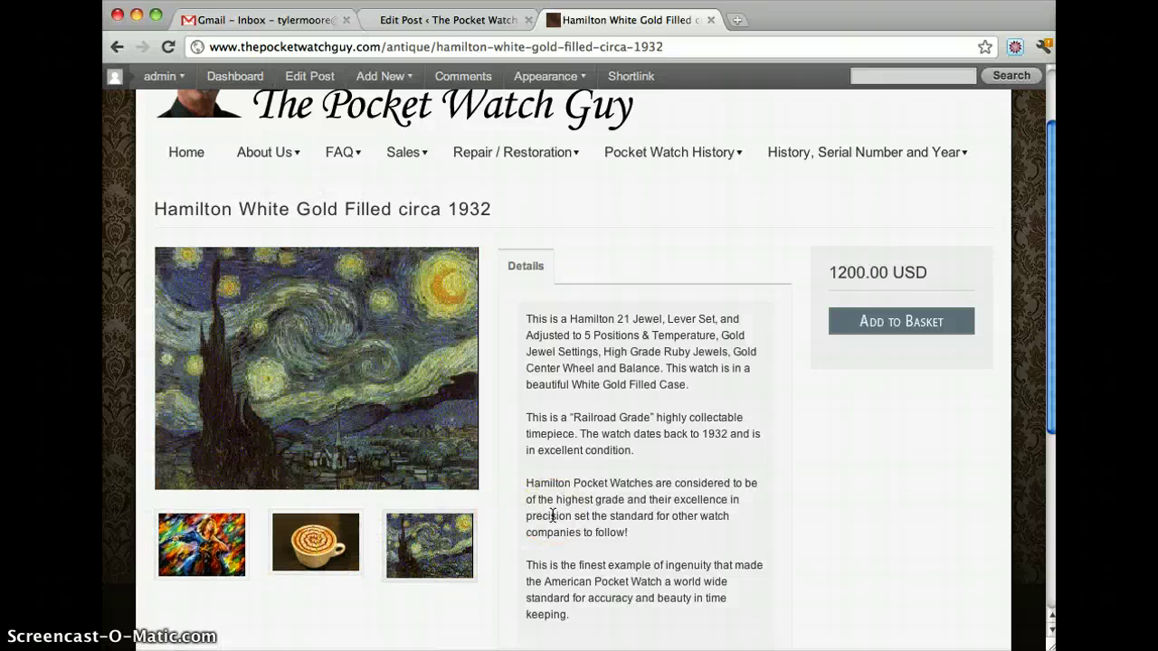
{"action": "scroll", "coordinate": [551, 516], "scroll_direction": "up", "scroll_amount": 1}
{"action": "scroll", "coordinate": [552, 515], "scroll_direction": "down", "scroll_amount": 5}
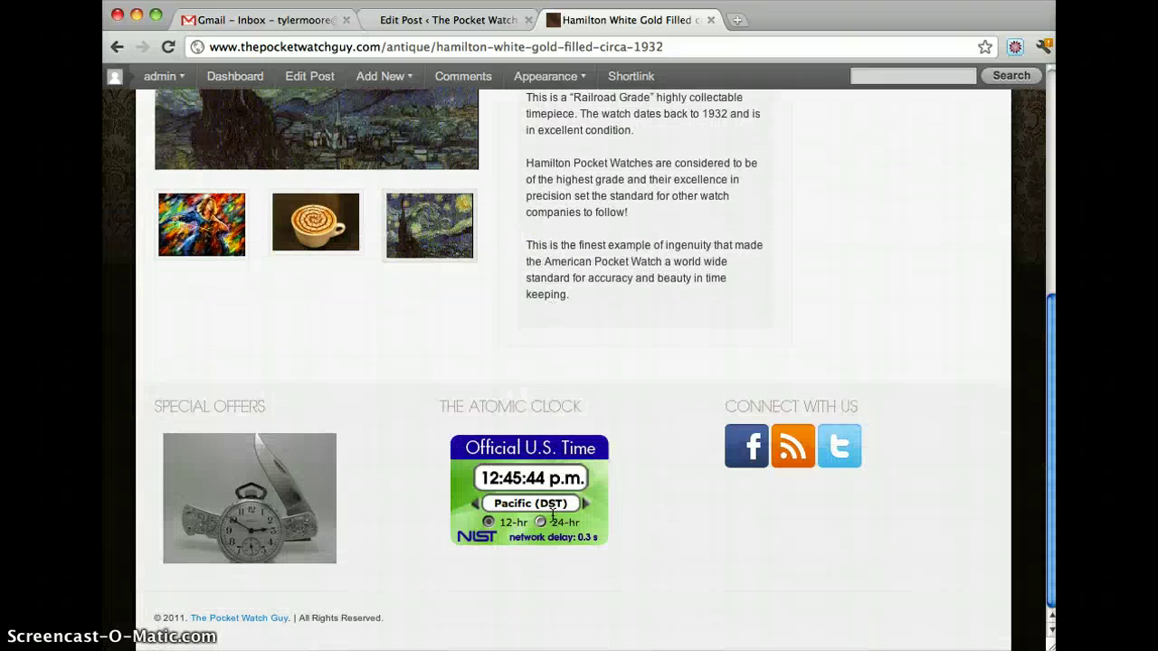